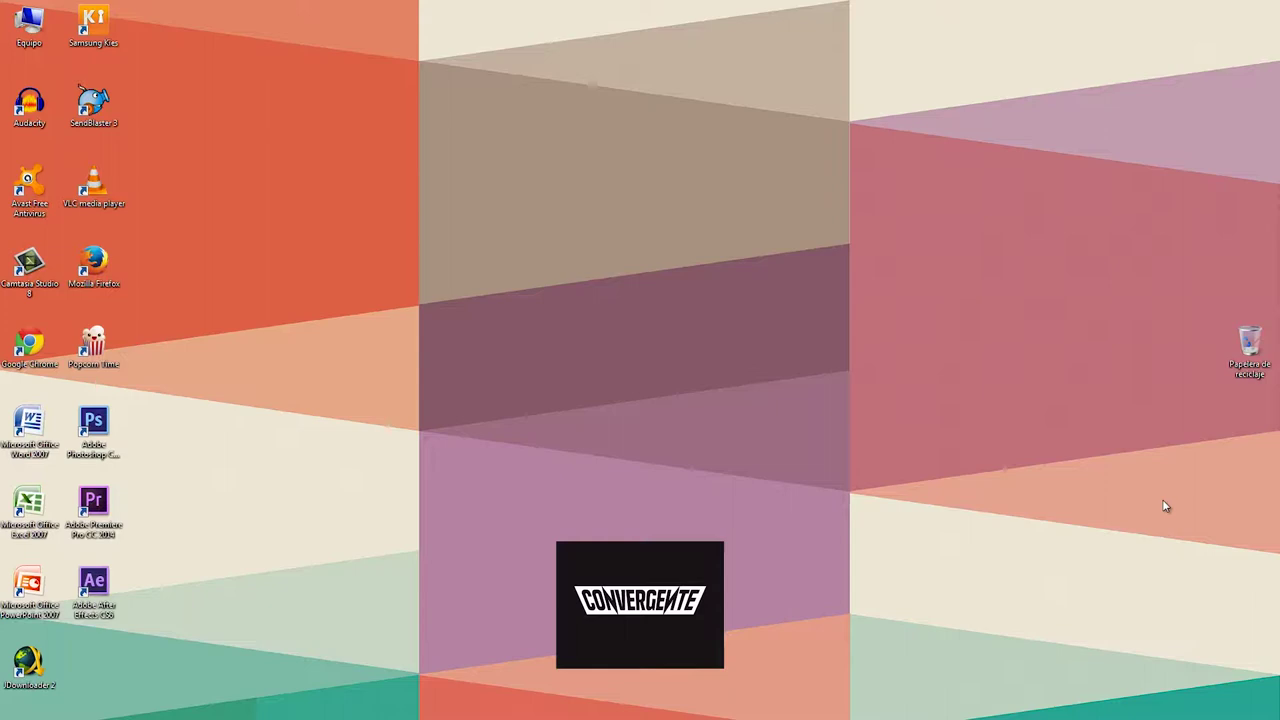
Switch to Audacity and import the 141018judi, 141018piro and 203908__s9ames__bologna-speech-italian2 audio files, copying the files before editing.
key(alt+Tab)
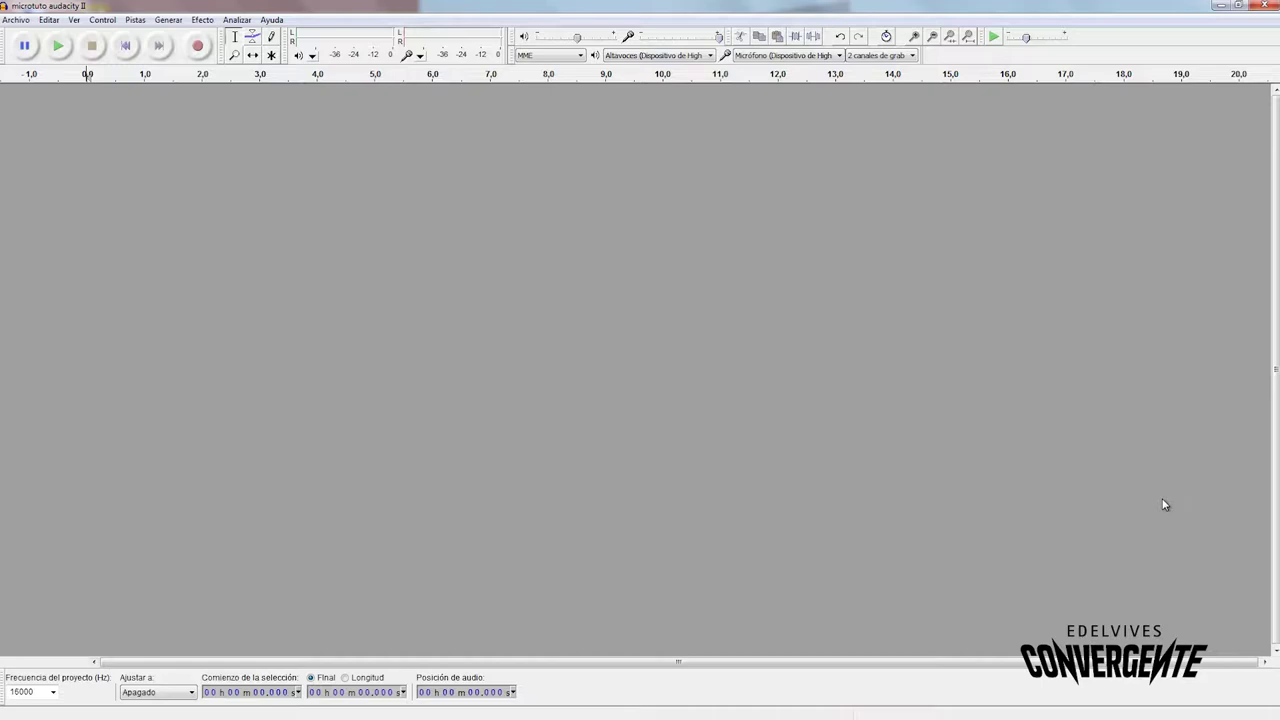
click(17, 20)
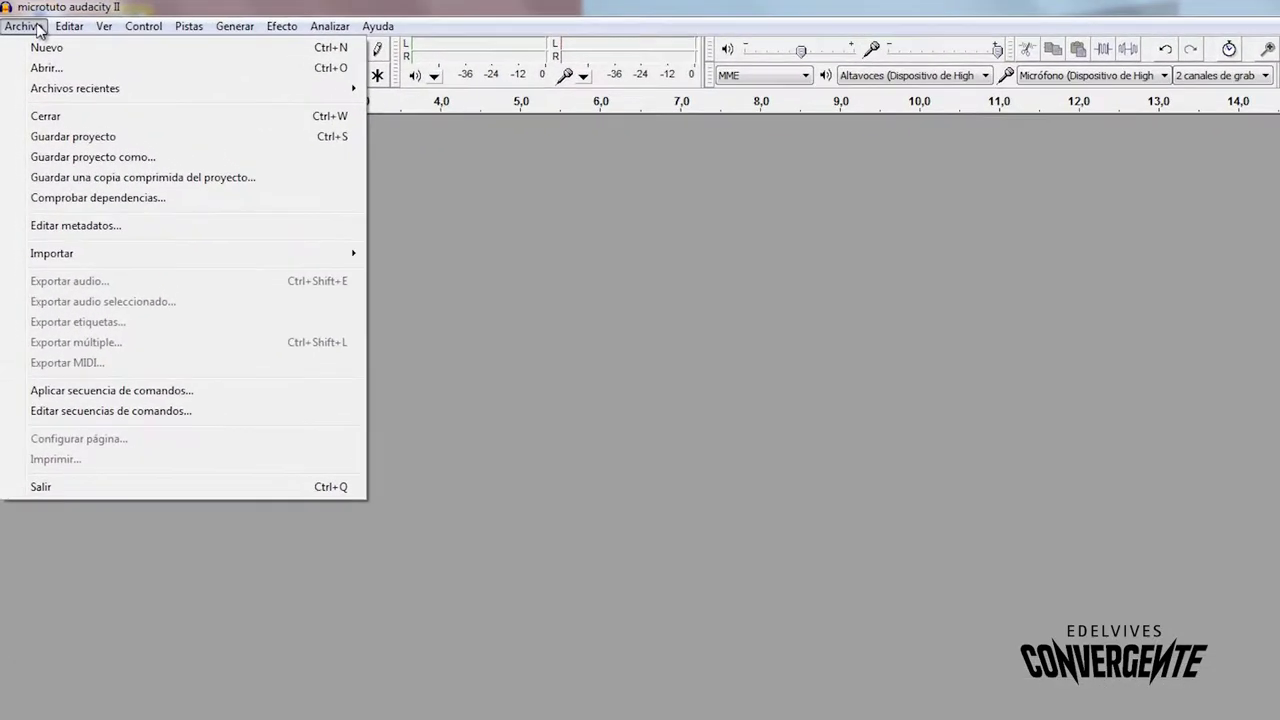
mouse_move(92, 254)
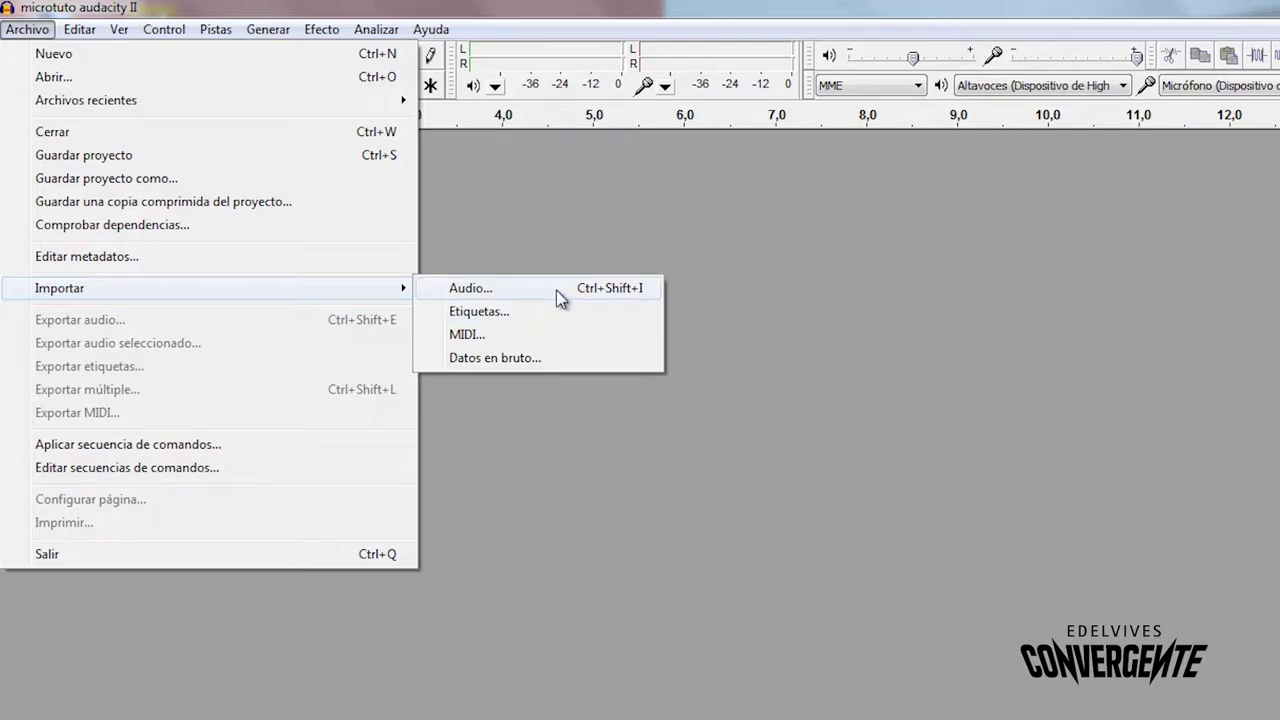
click(558, 297)
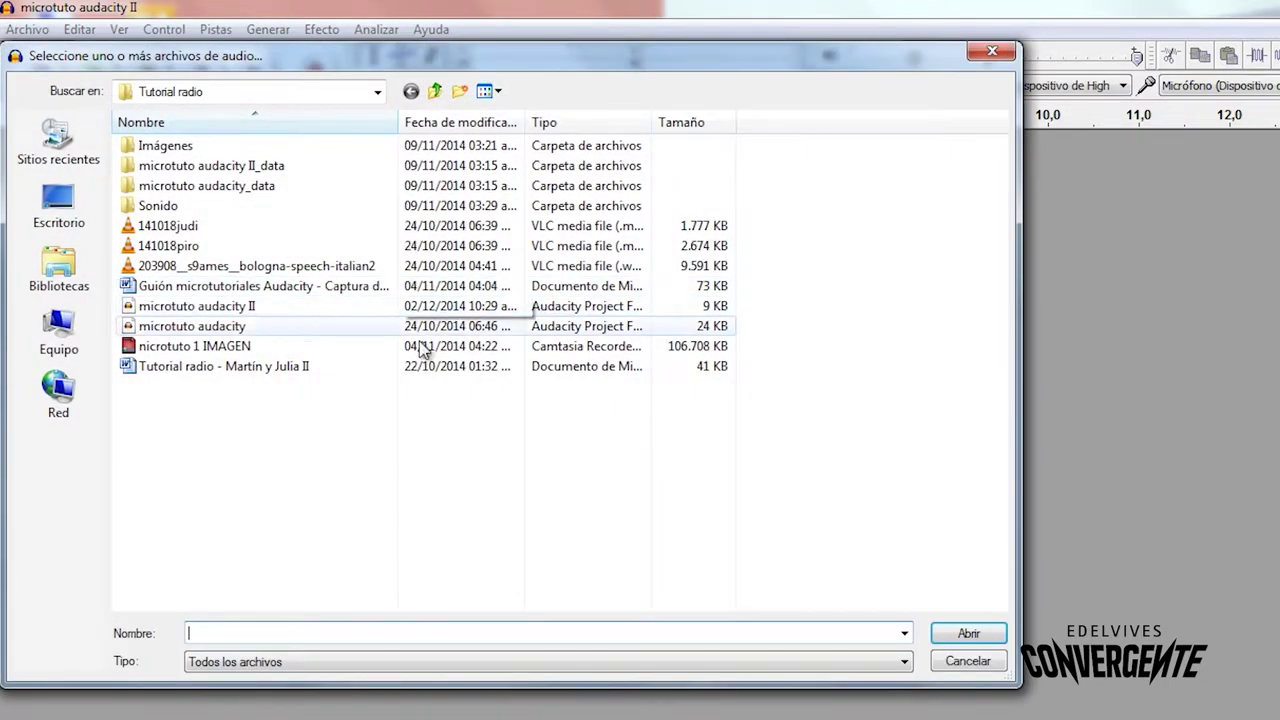
click(207, 229)
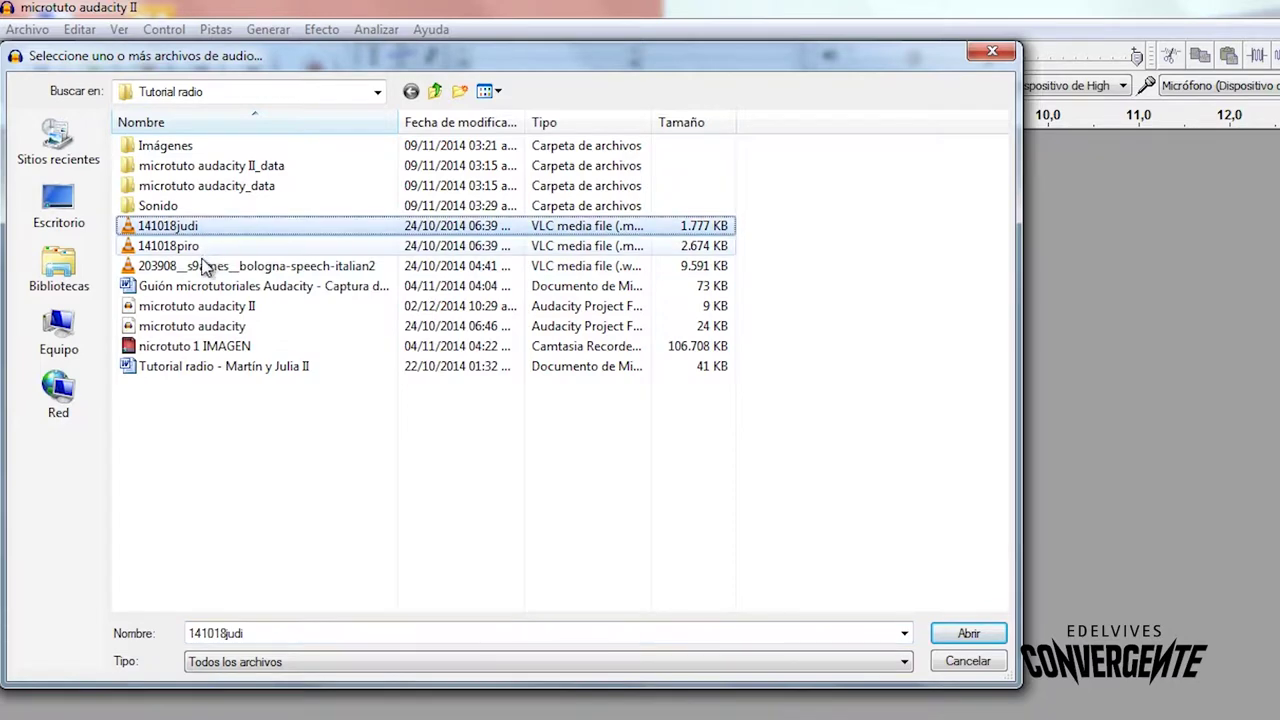
shift+click(205, 267)
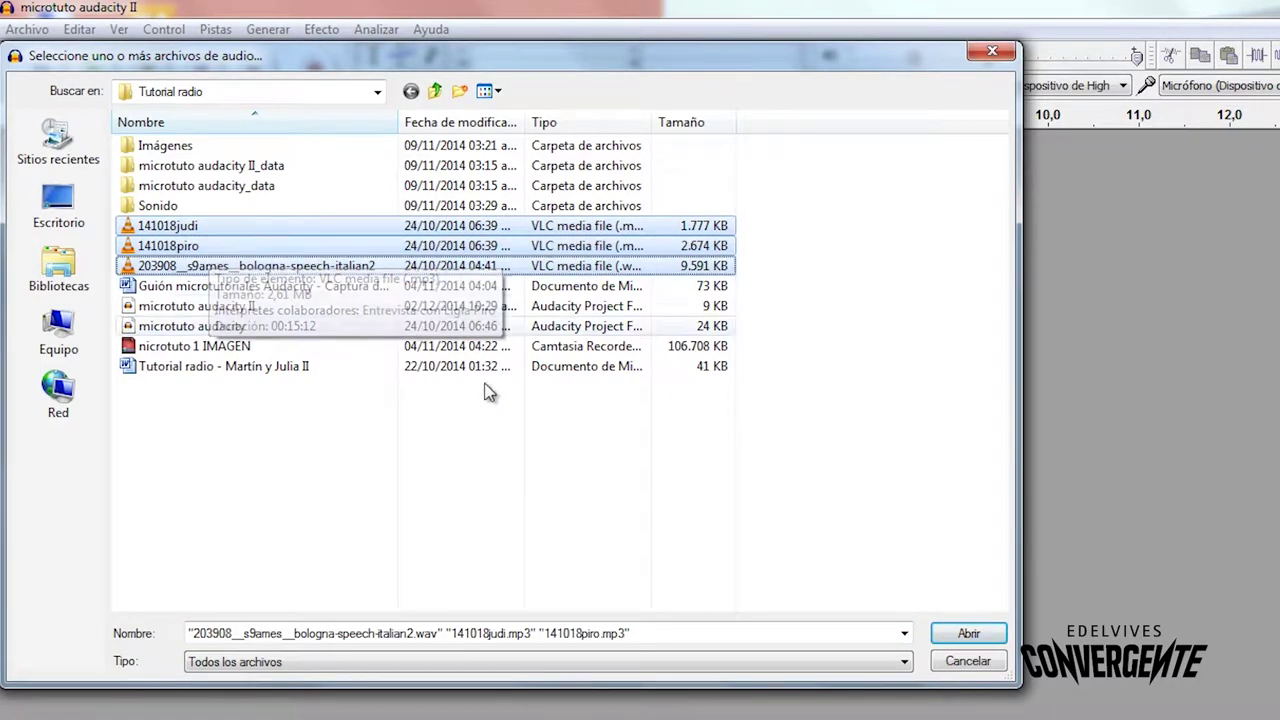
click(964, 633)
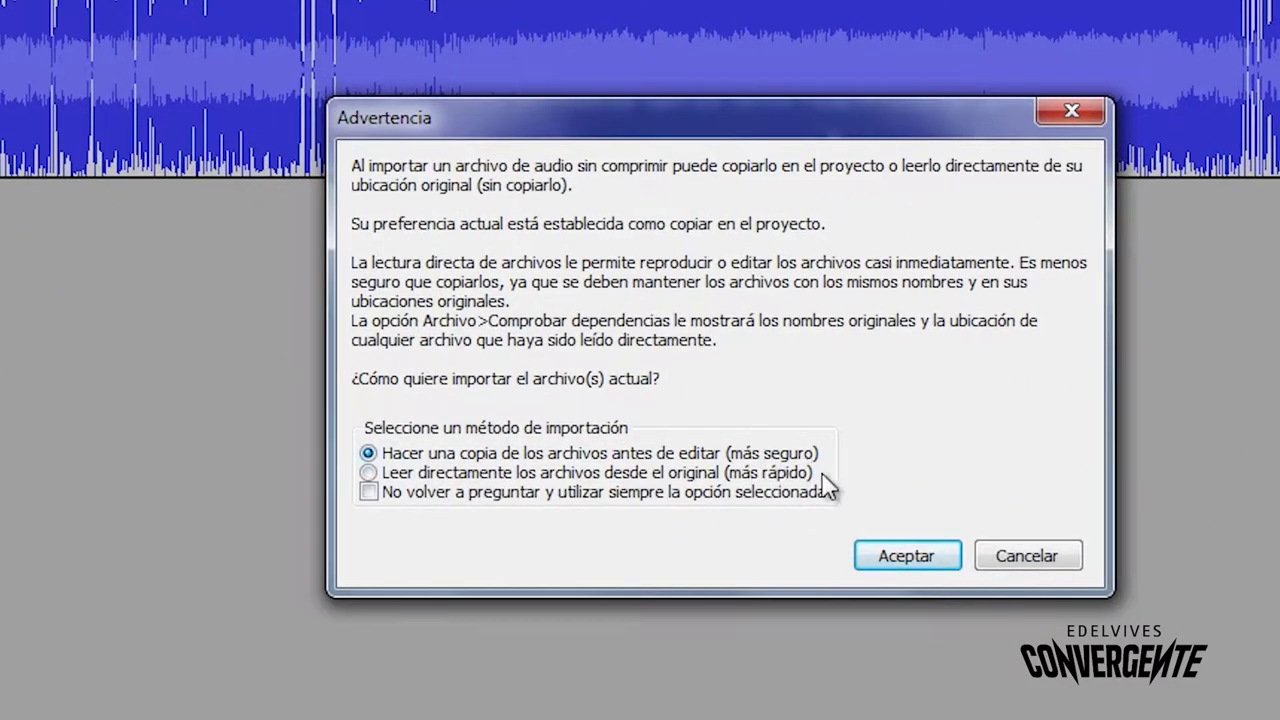
click(893, 560)
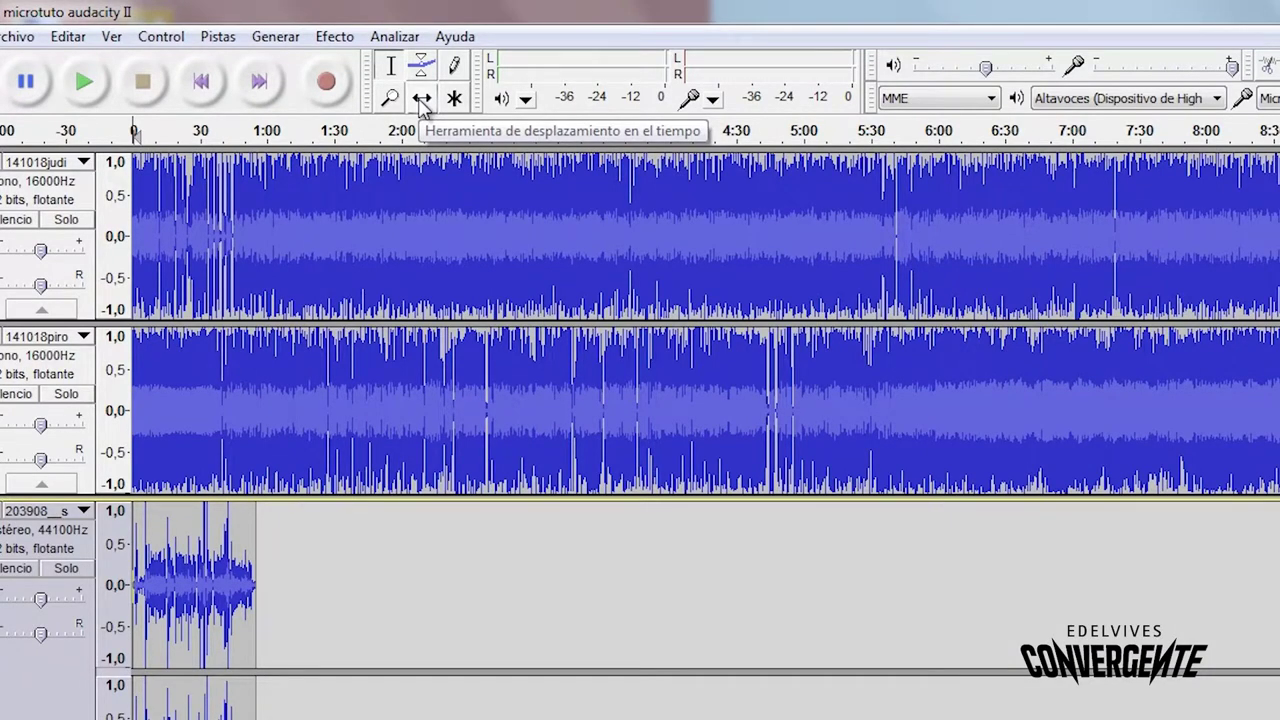
Shift the 141018piro clip to start at about 1:27 and the 203908 stereo clip to start at about 4:53.
click(421, 101)
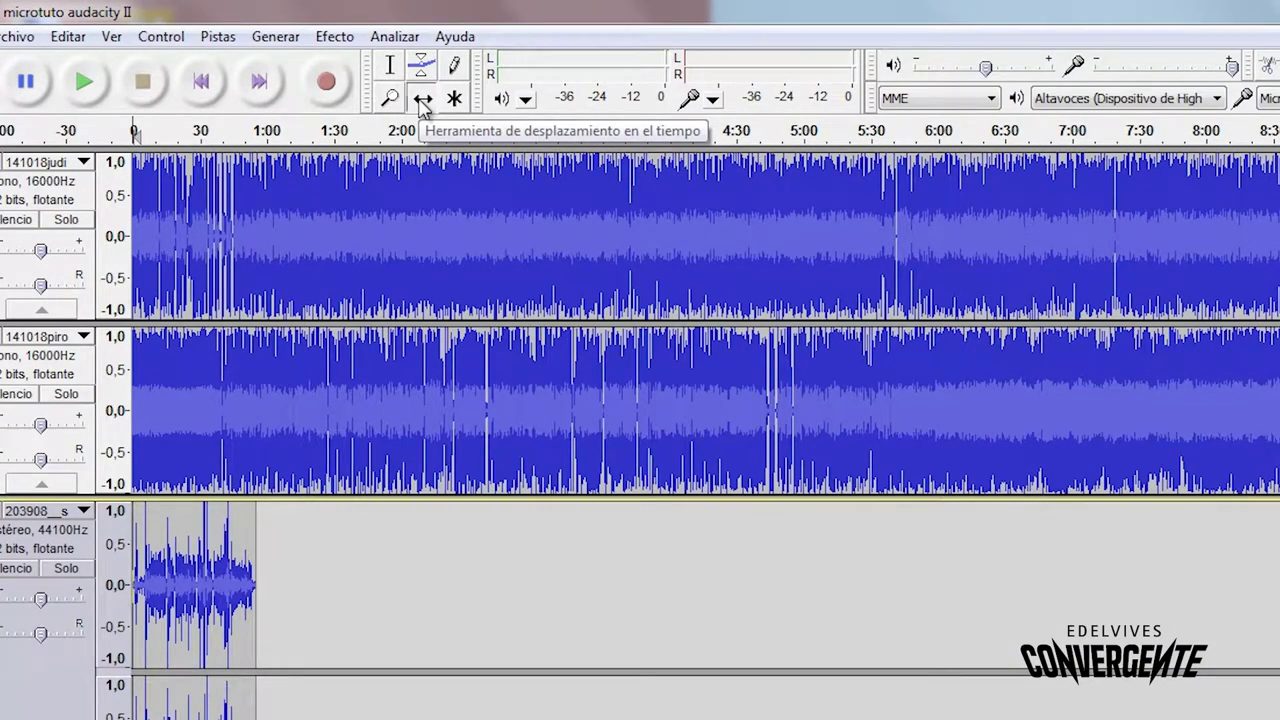
drag(452, 400, 651, 444)
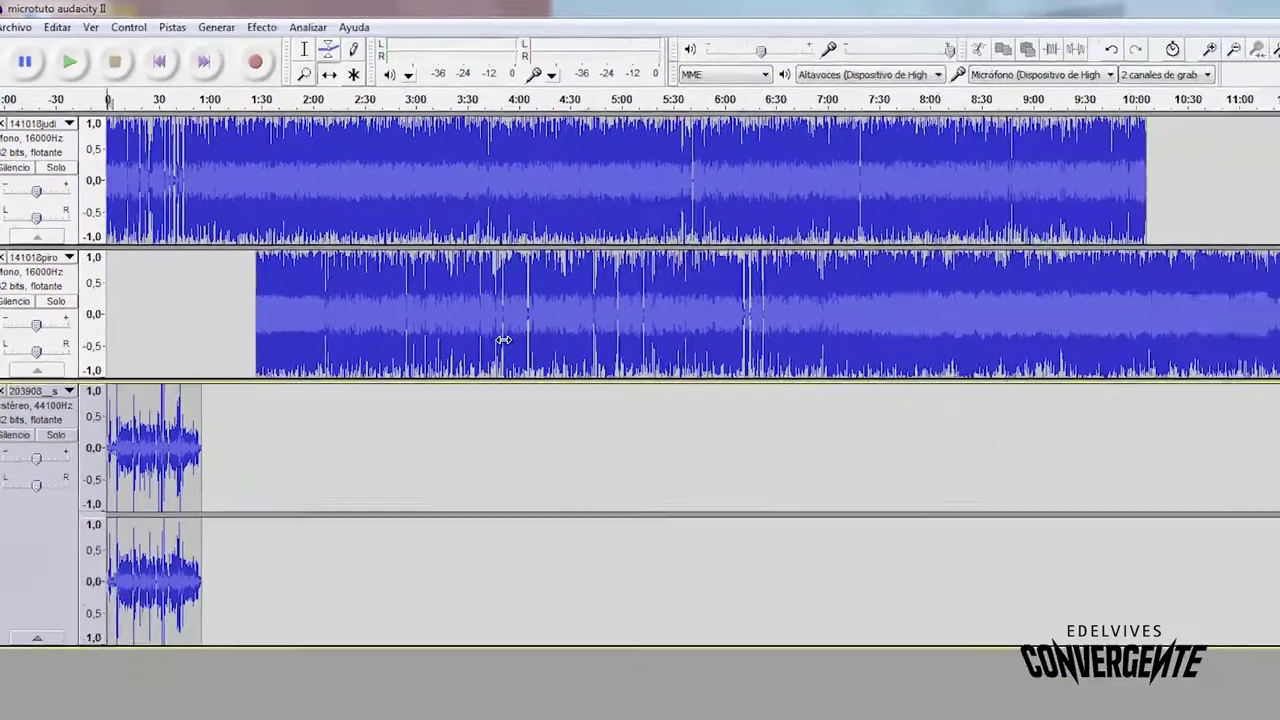
drag(132, 503, 637, 507)
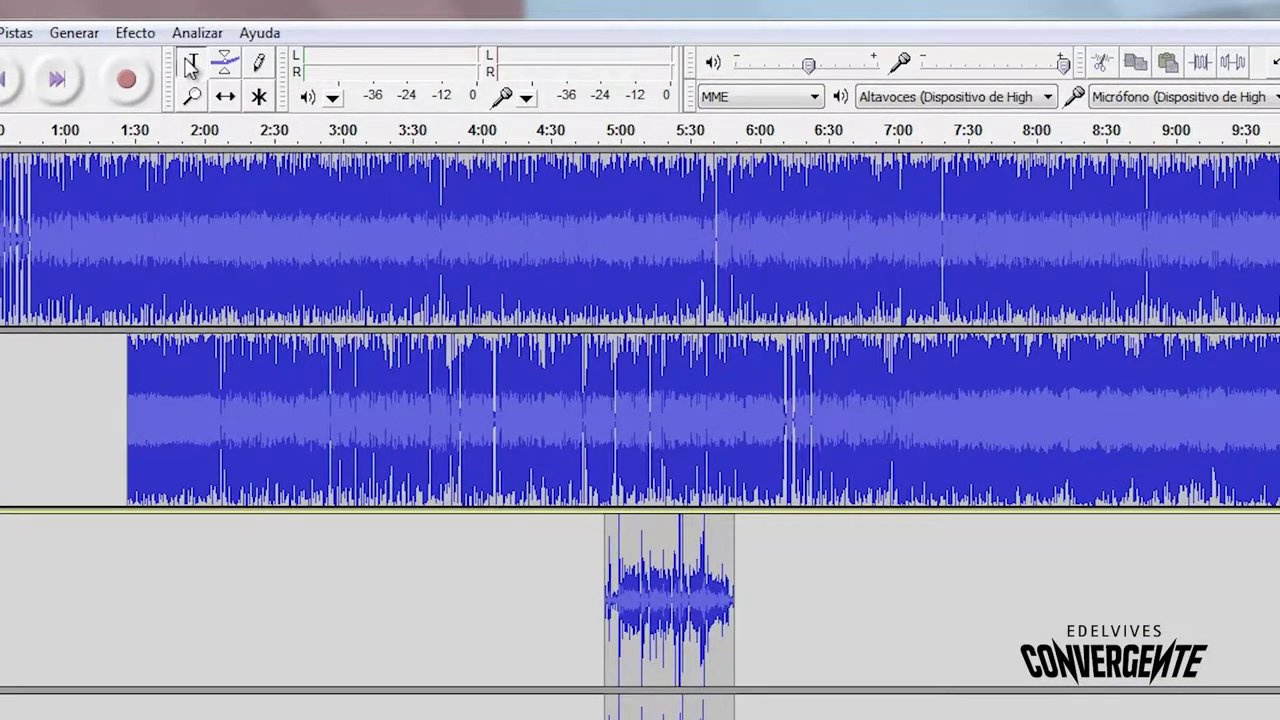
Cut the final portion of the 141018judi track, from about 7:18 to its end.
click(190, 66)
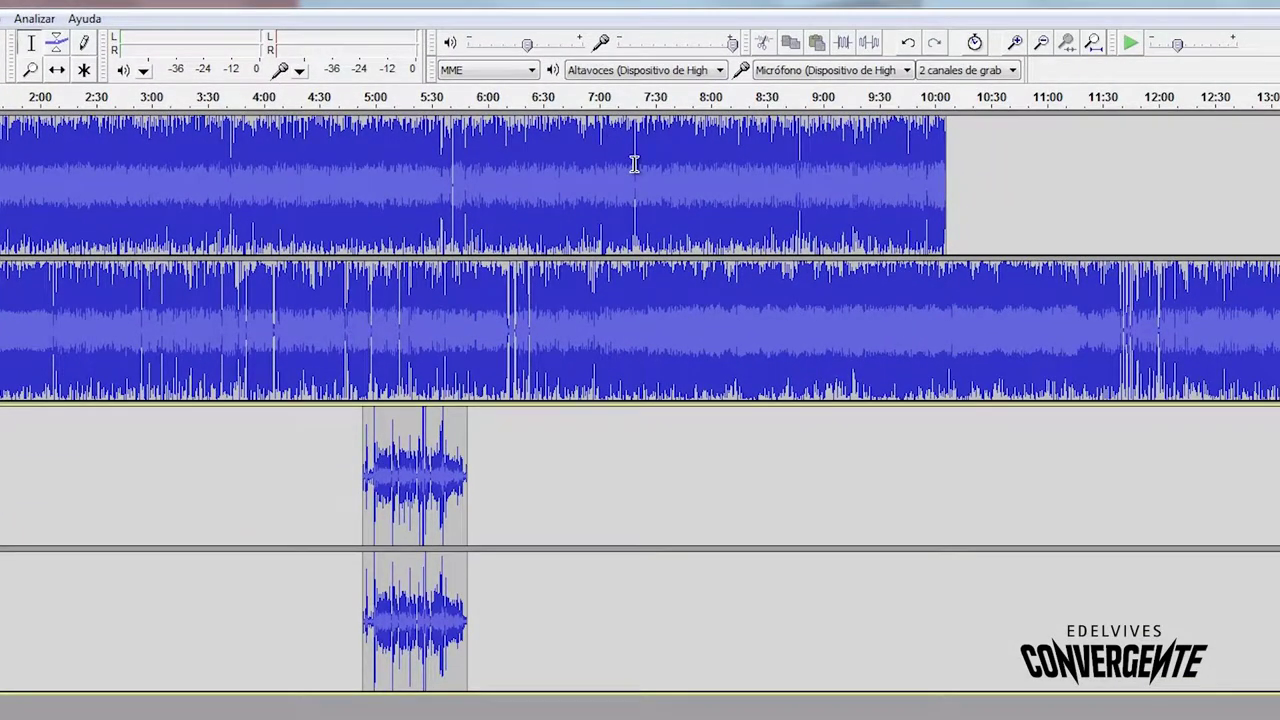
click(634, 164)
drag(648, 167, 923, 189)
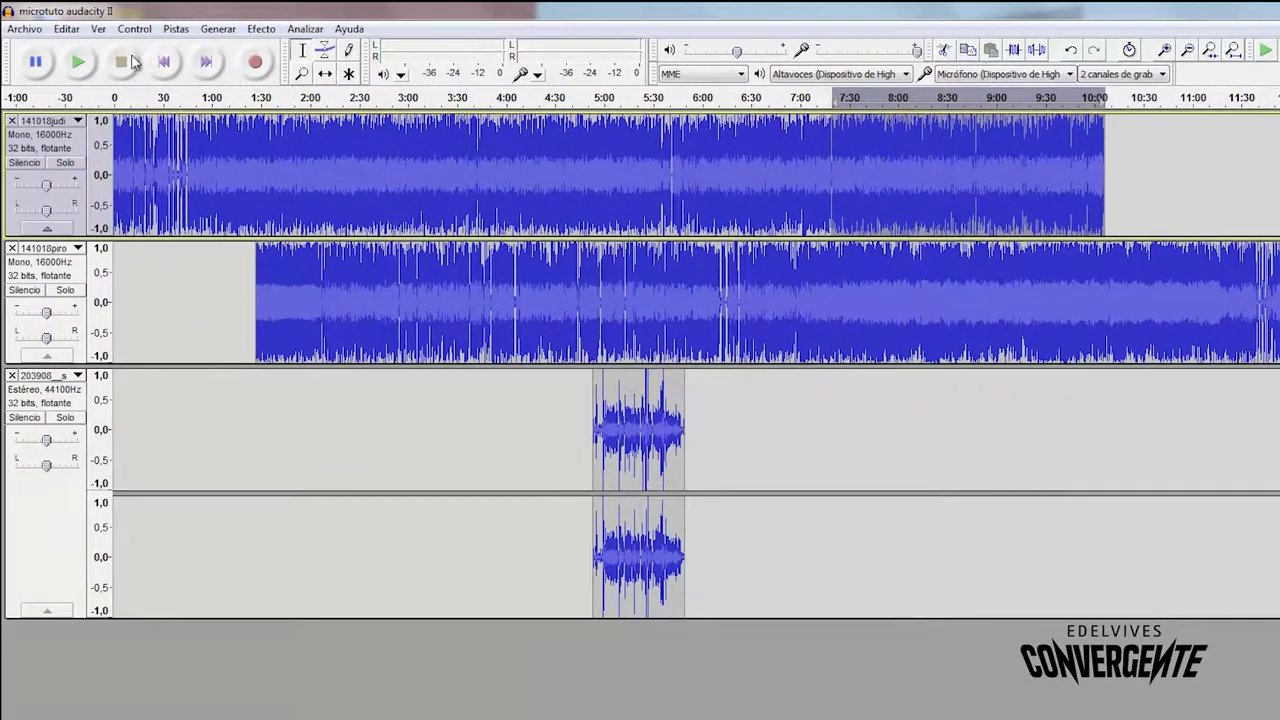
click(66, 28)
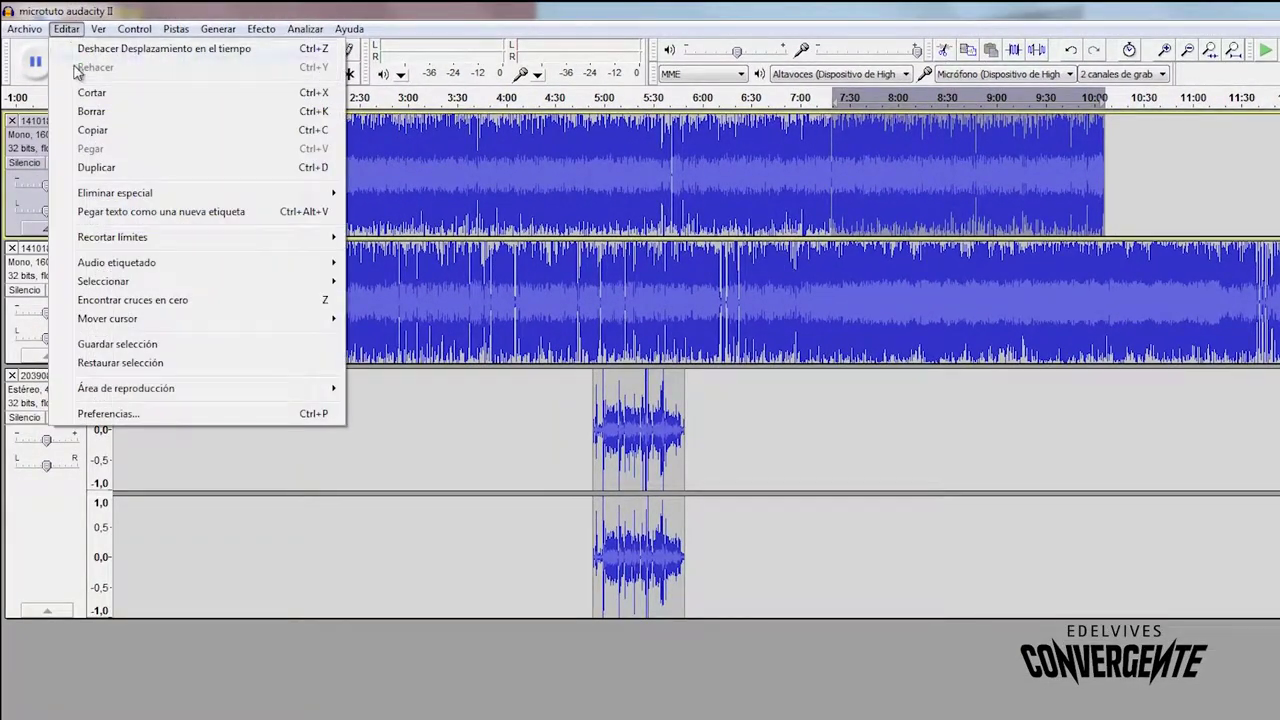
click(87, 94)
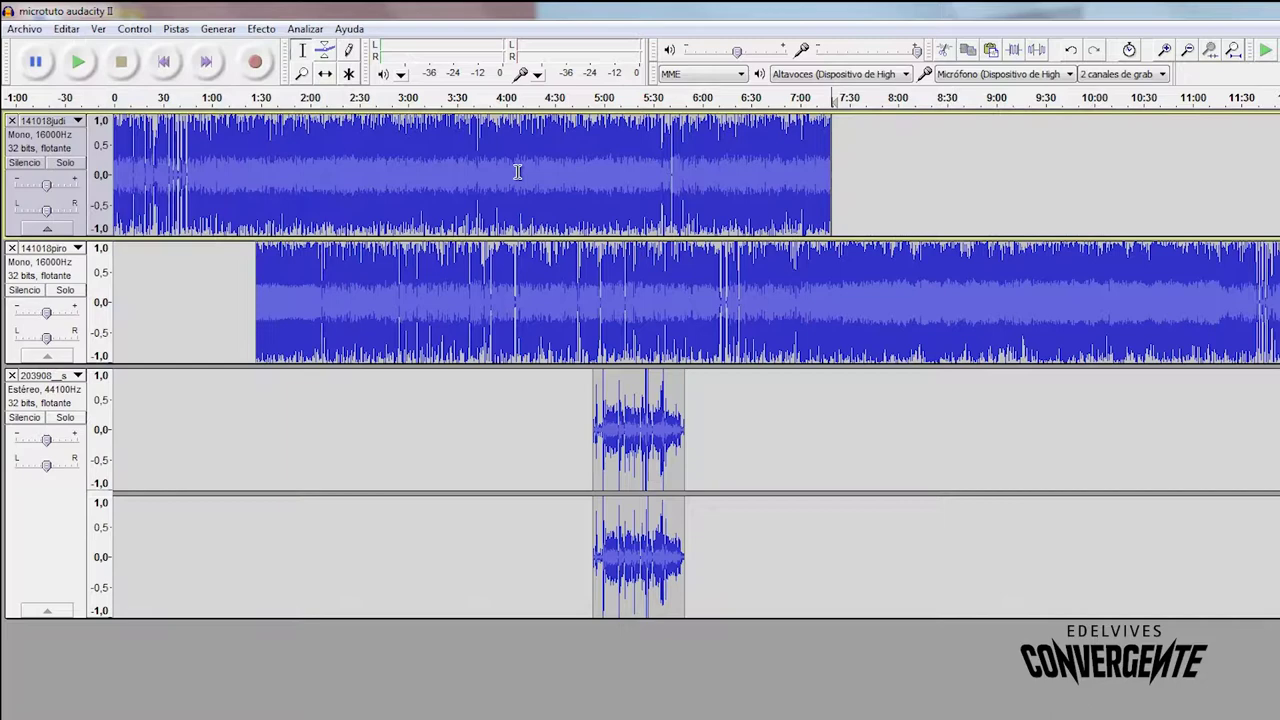
Paste the cut fragment into the empty part of the 141018judi track at about 9:27 and undo the paste.
click(1040, 191)
click(66, 28)
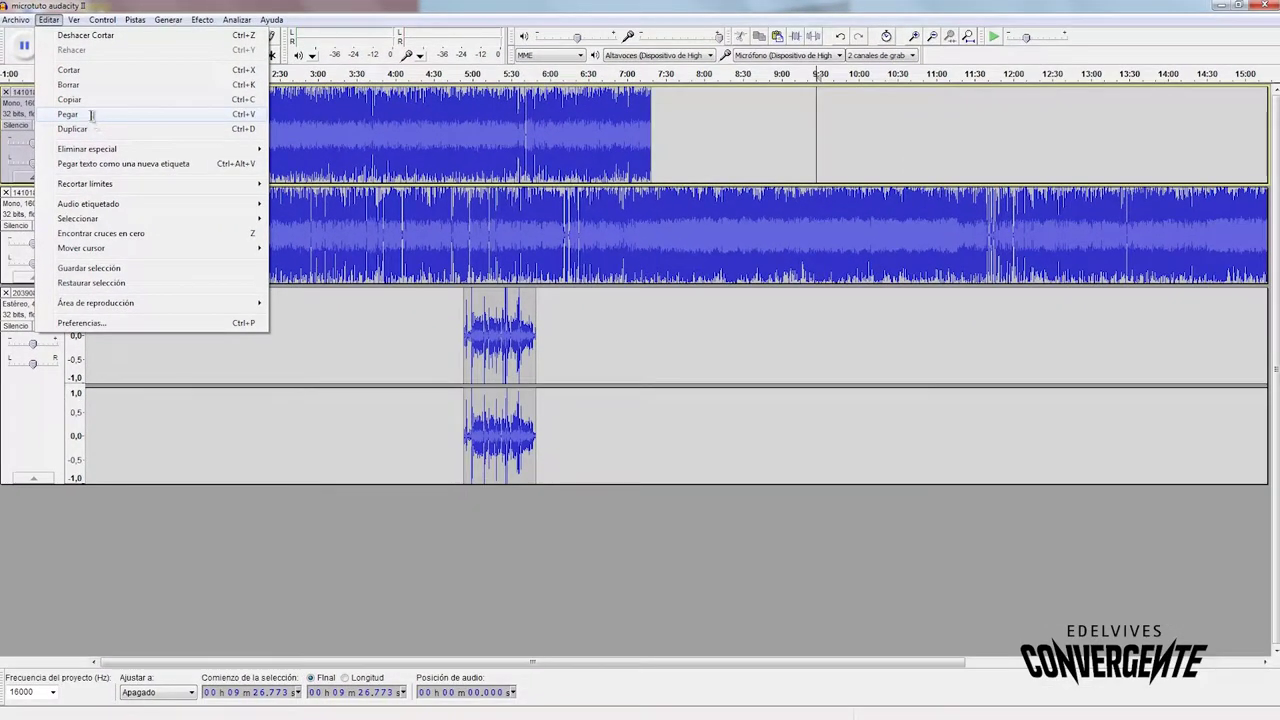
click(100, 149)
key(ctrl+z)
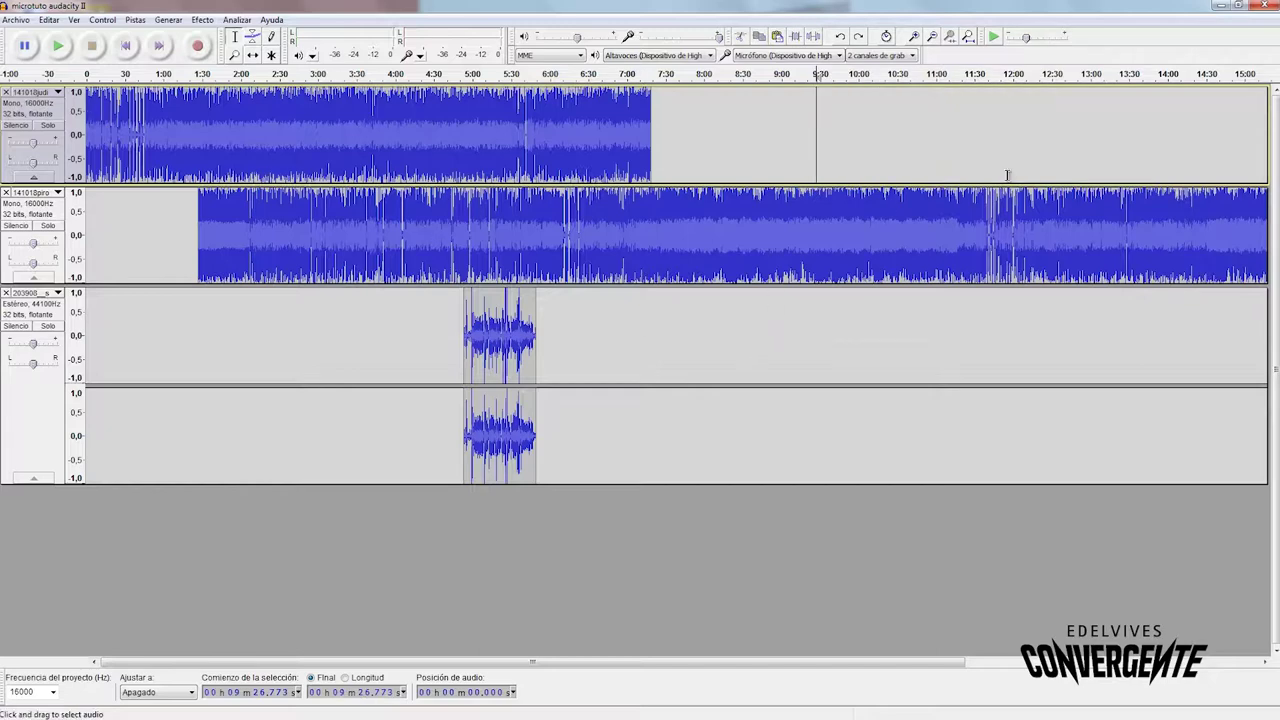
Paste the cut fragment into the 141018piro track after its clip, at about 17:51, and undo the paste.
scroll(928, 290, right, 5)
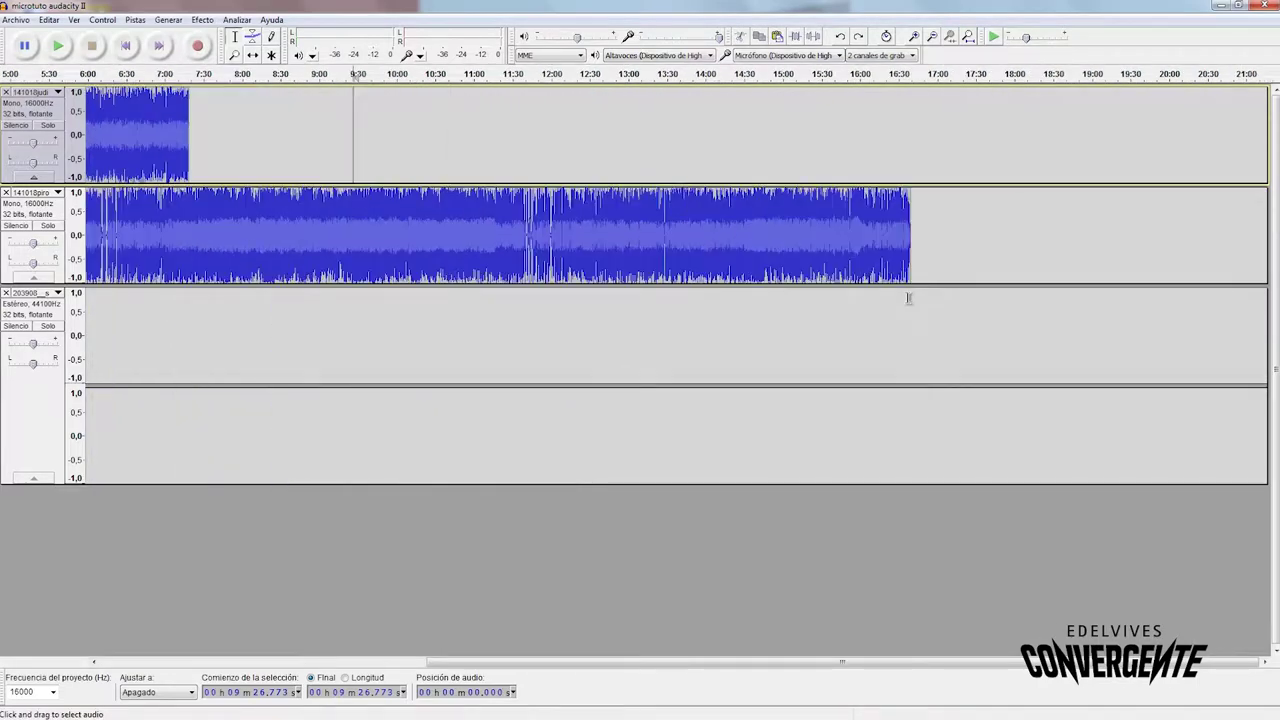
click(1003, 225)
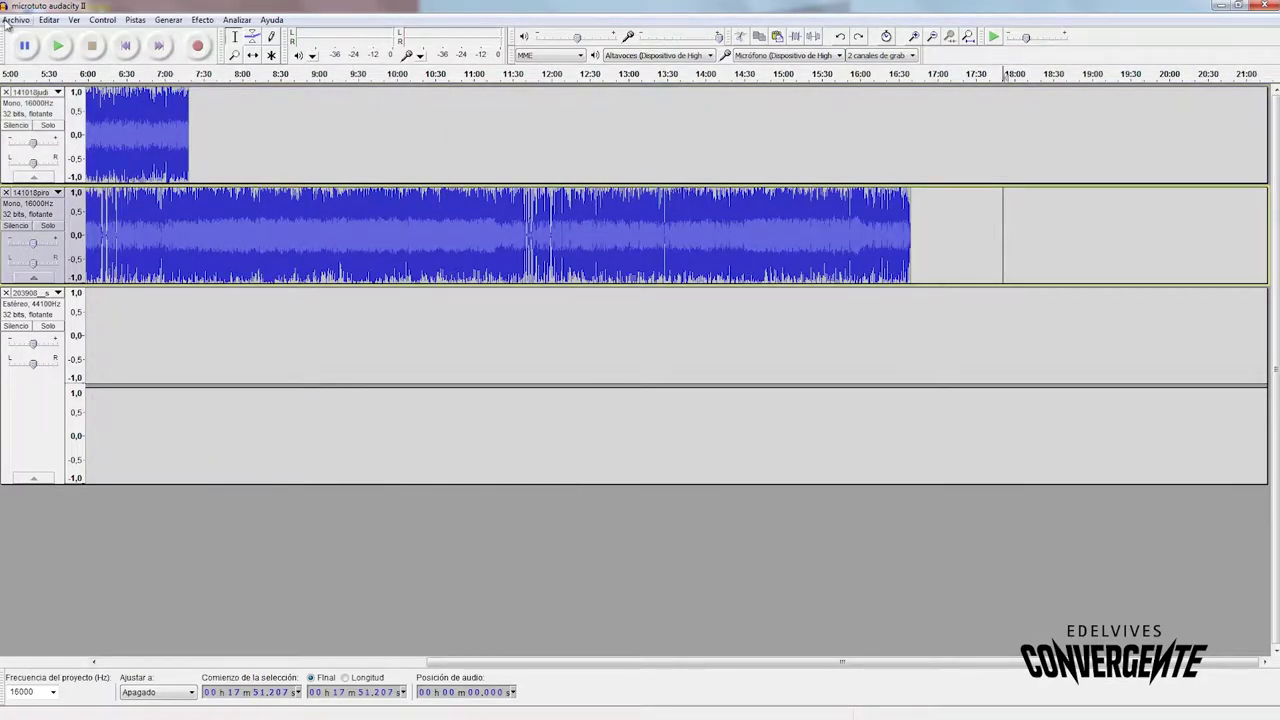
click(48, 20)
click(73, 113)
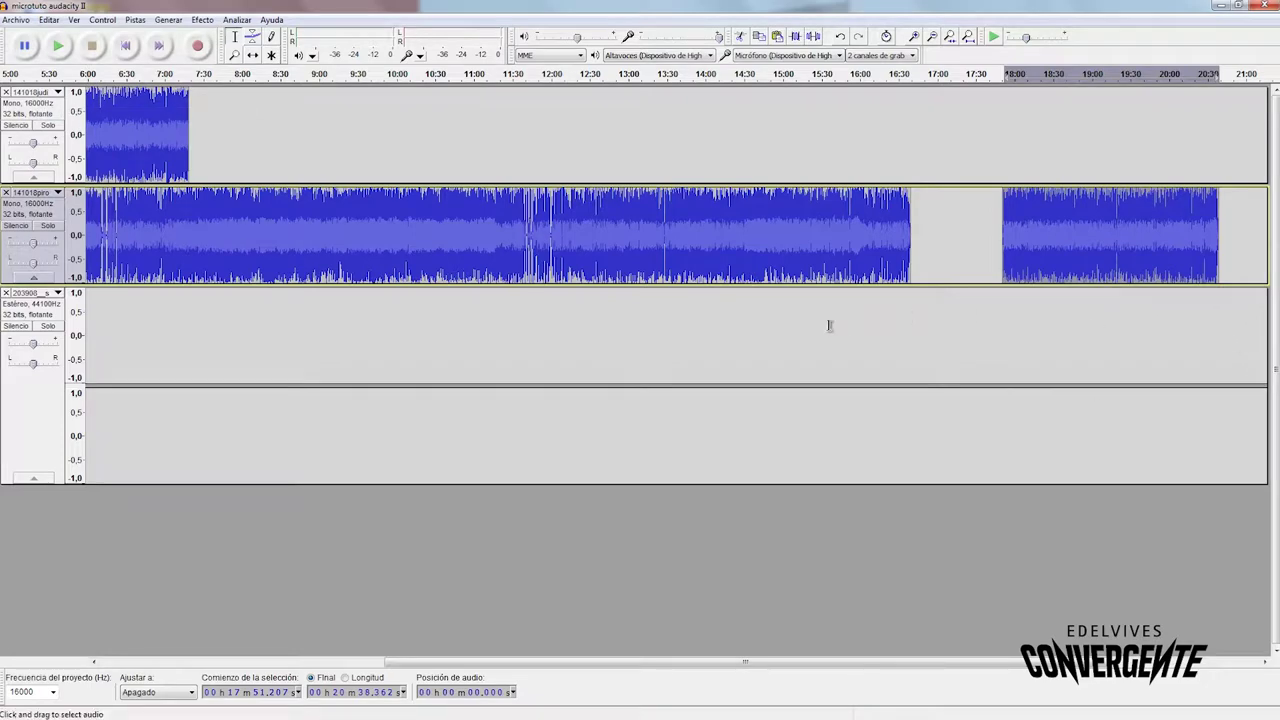
key(ctrl+z)
Paste the cut fragment into the empty part of the 141018judi track at about 9:05.
click(337, 126)
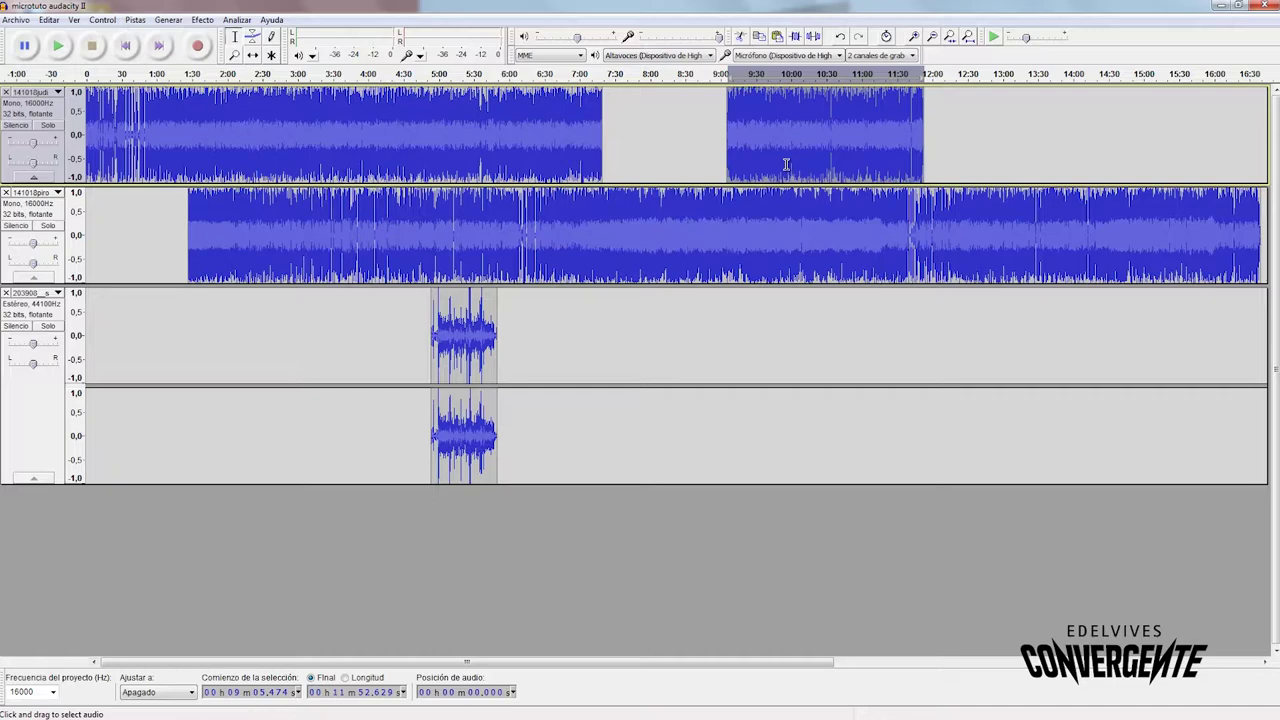
click(951, 37)
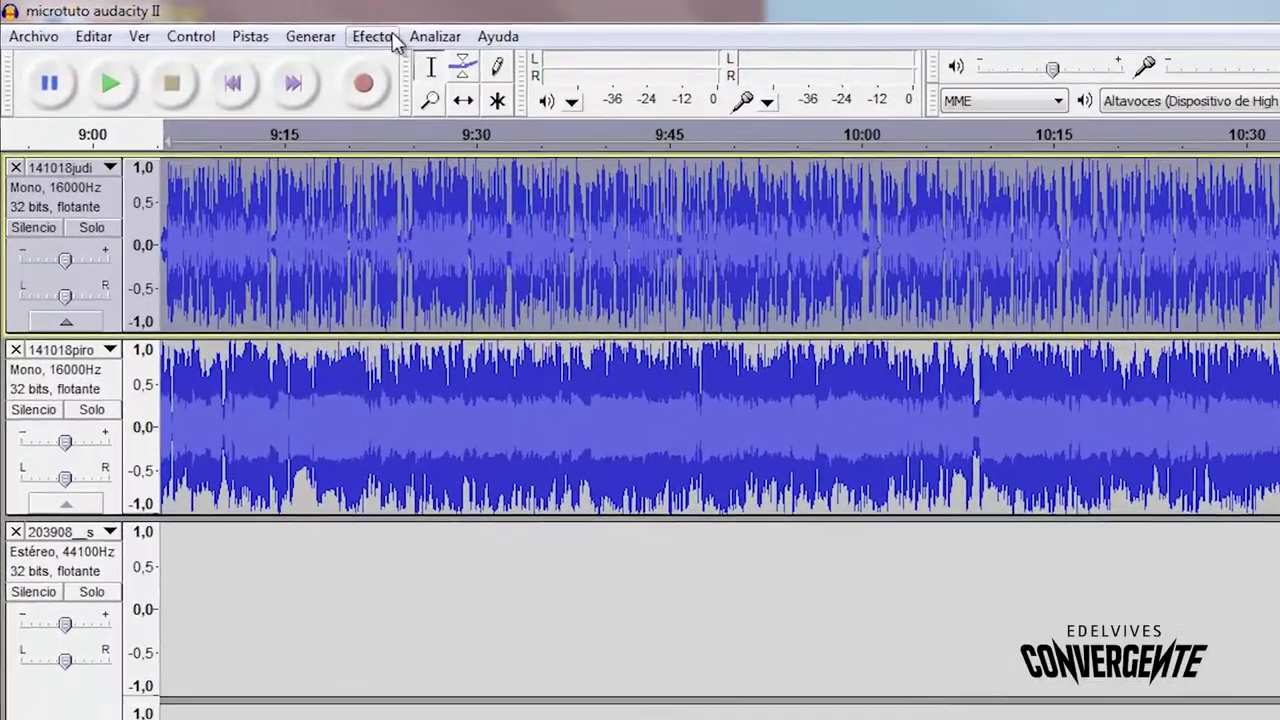
Preview the Amplify effect on the pasted 141018judi fragment at -10.5 dB and at 5.0 dB.
click(211, 20)
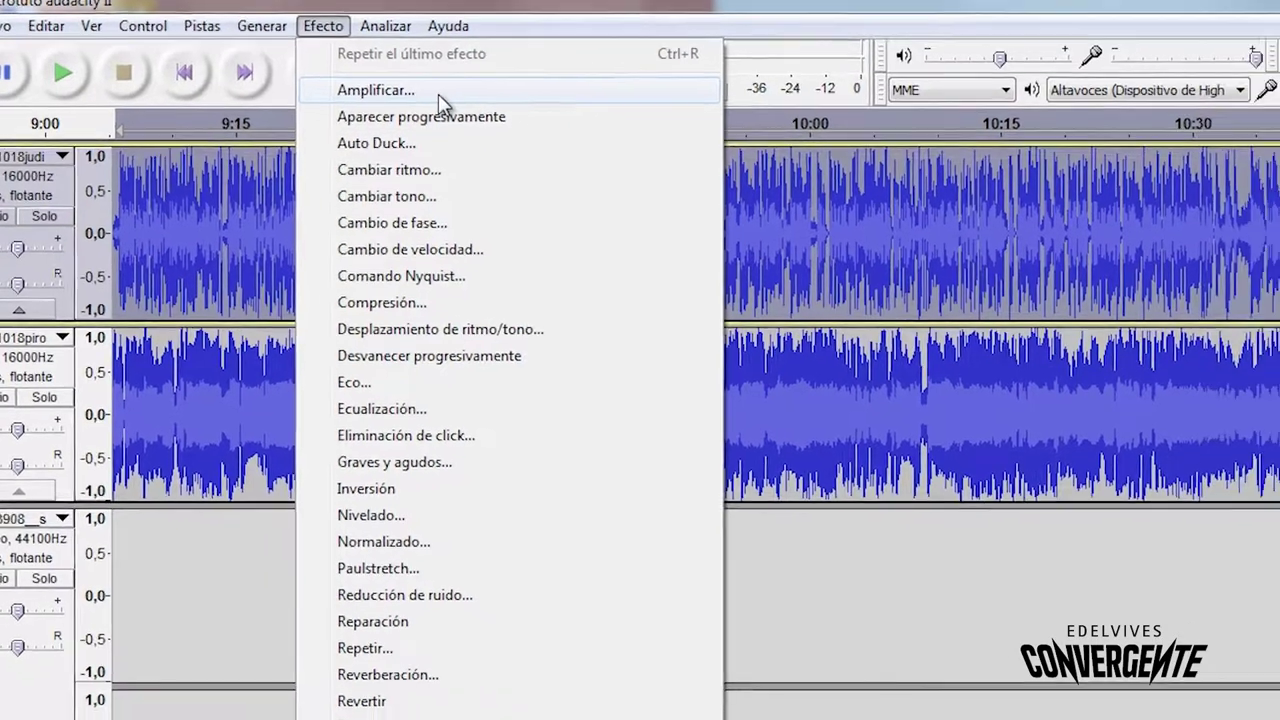
click(440, 100)
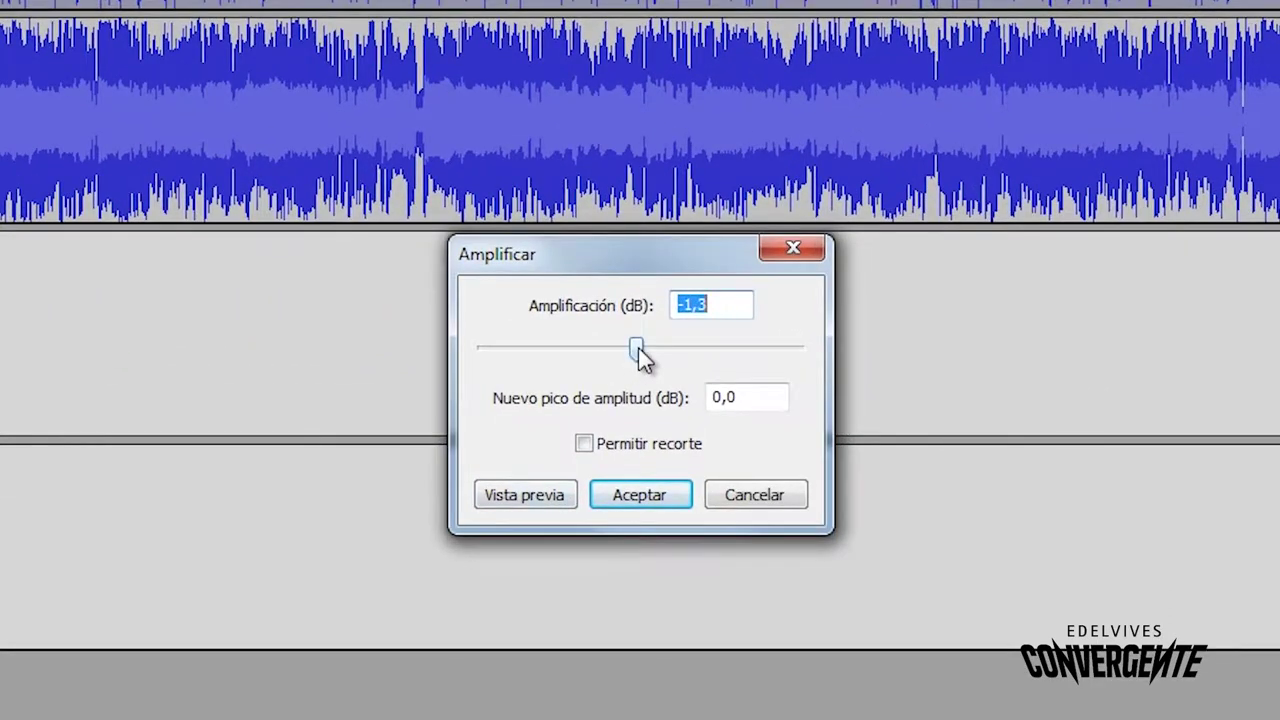
drag(638, 347, 609, 349)
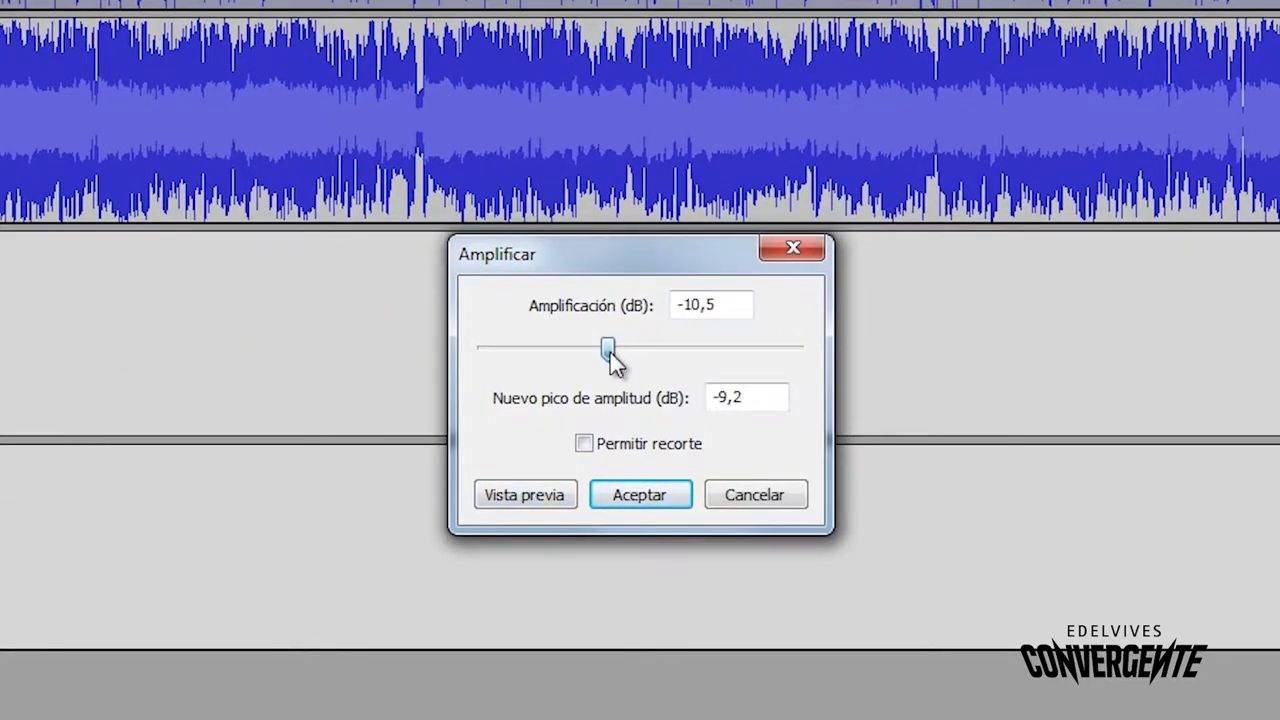
click(548, 504)
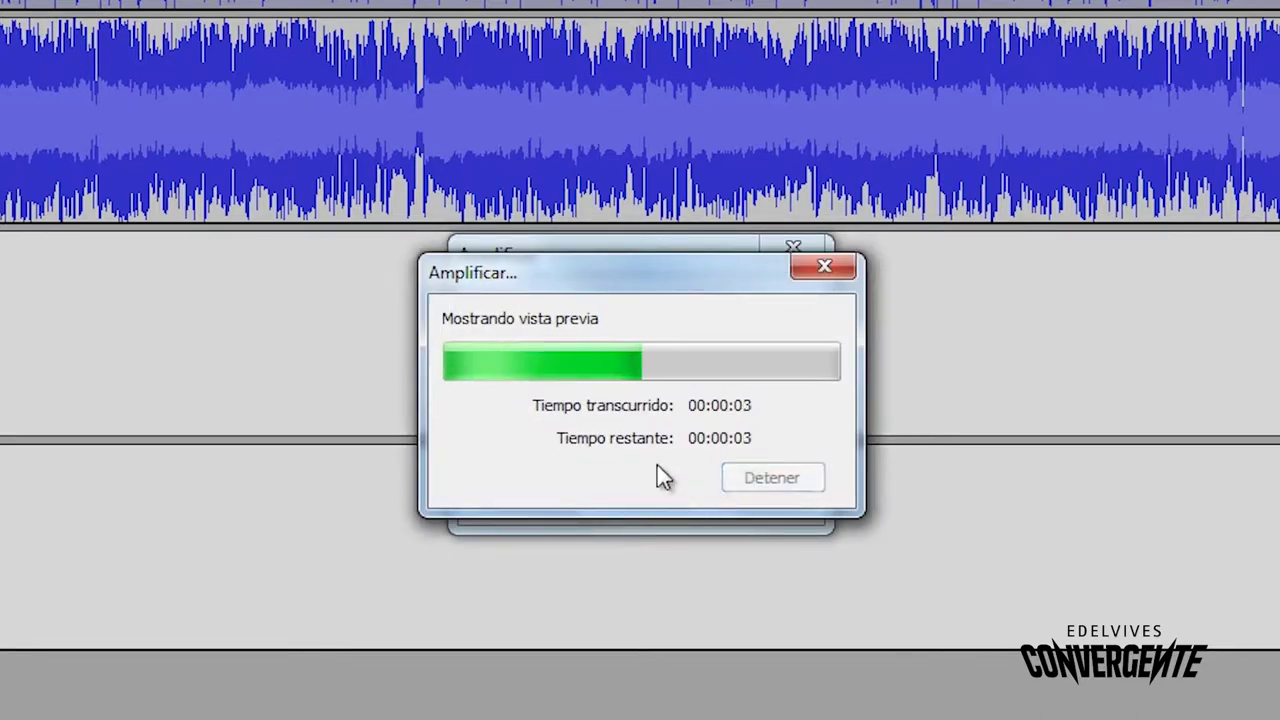
drag(620, 340, 656, 349)
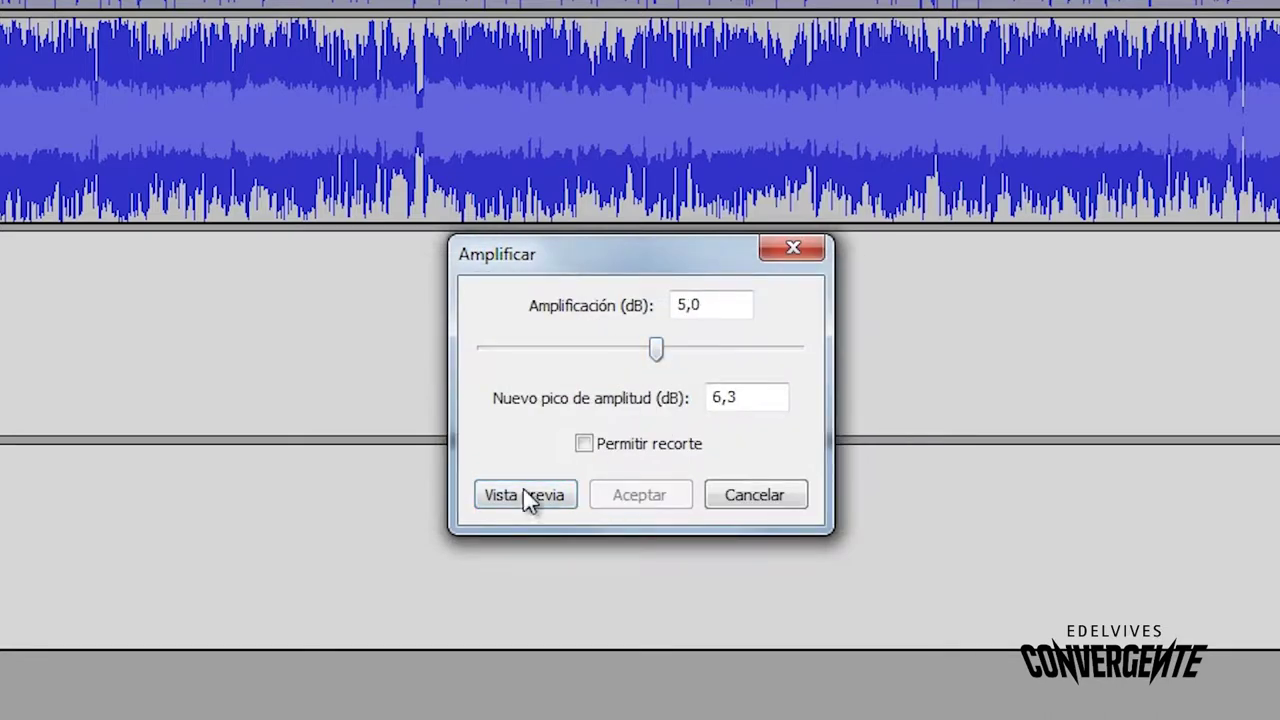
click(550, 500)
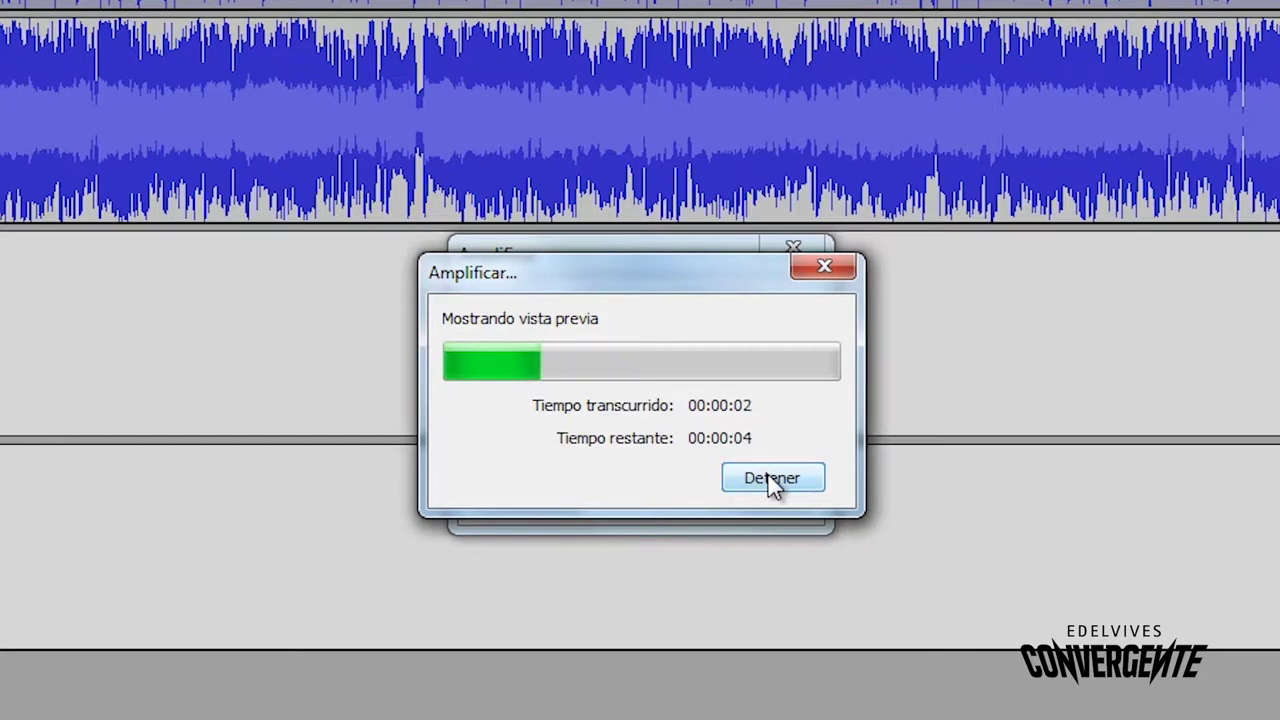
click(771, 484)
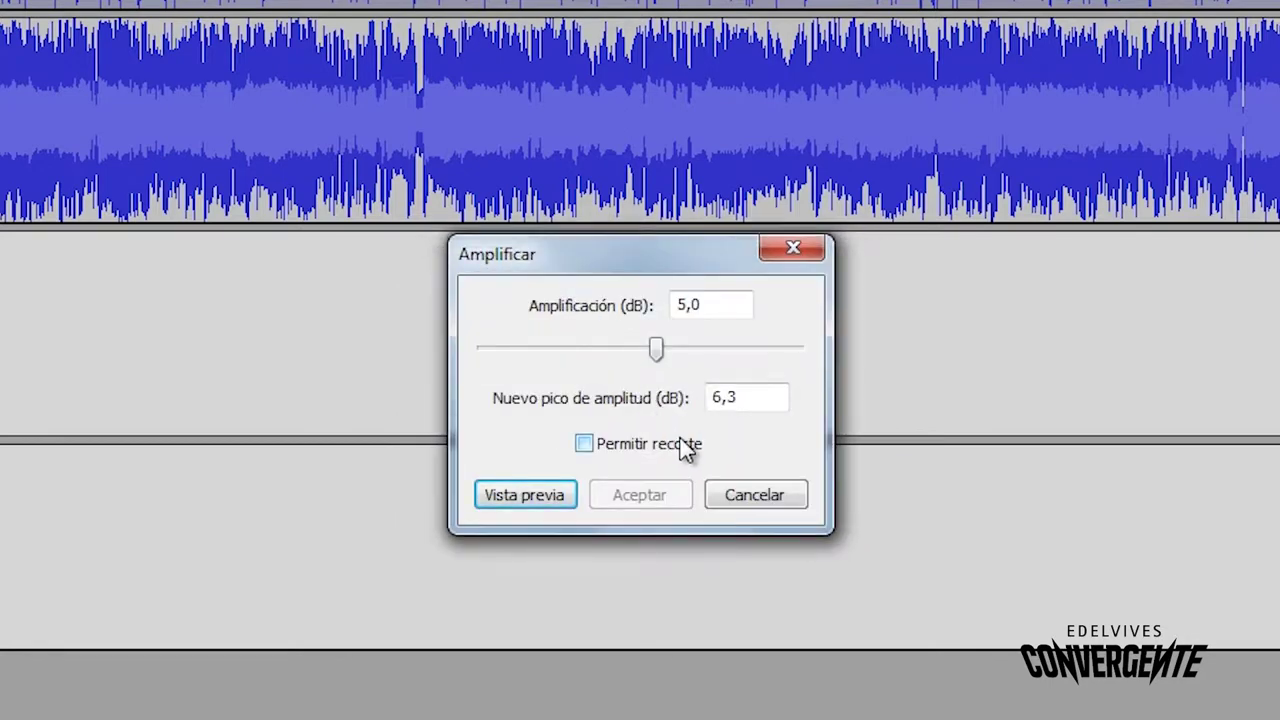
Try to amplify the pasted fragment by 25.0 dB with clipping allowed.
drag(667, 352, 704, 355)
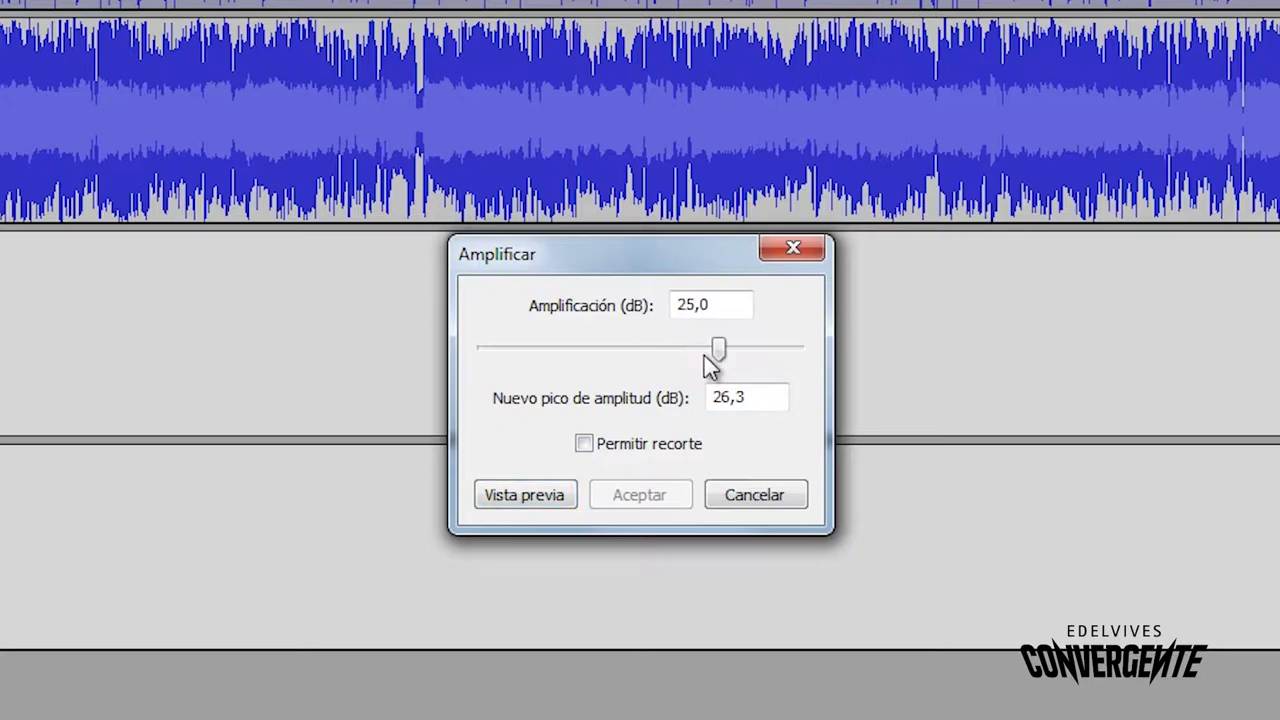
click(591, 451)
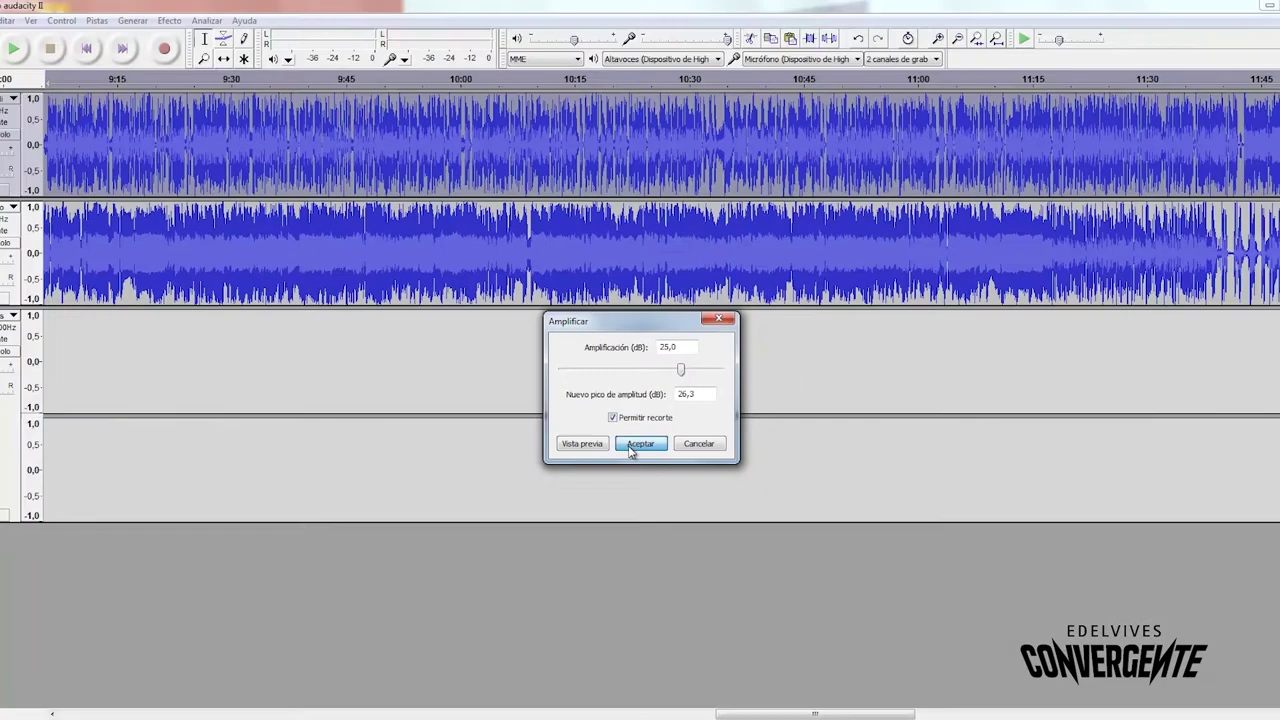
click(612, 500)
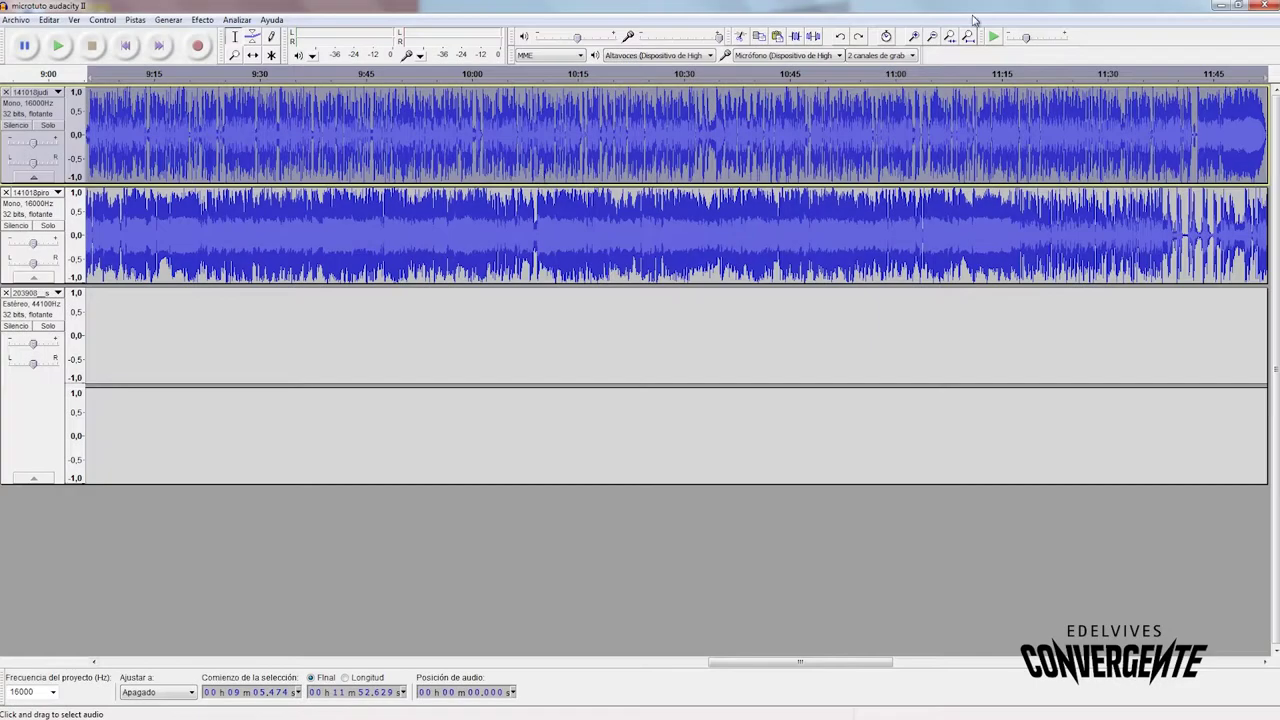
Select the 141018judi track from about 8:57 to 12:36, covering the pasted fragment, and delete it.
click(968, 37)
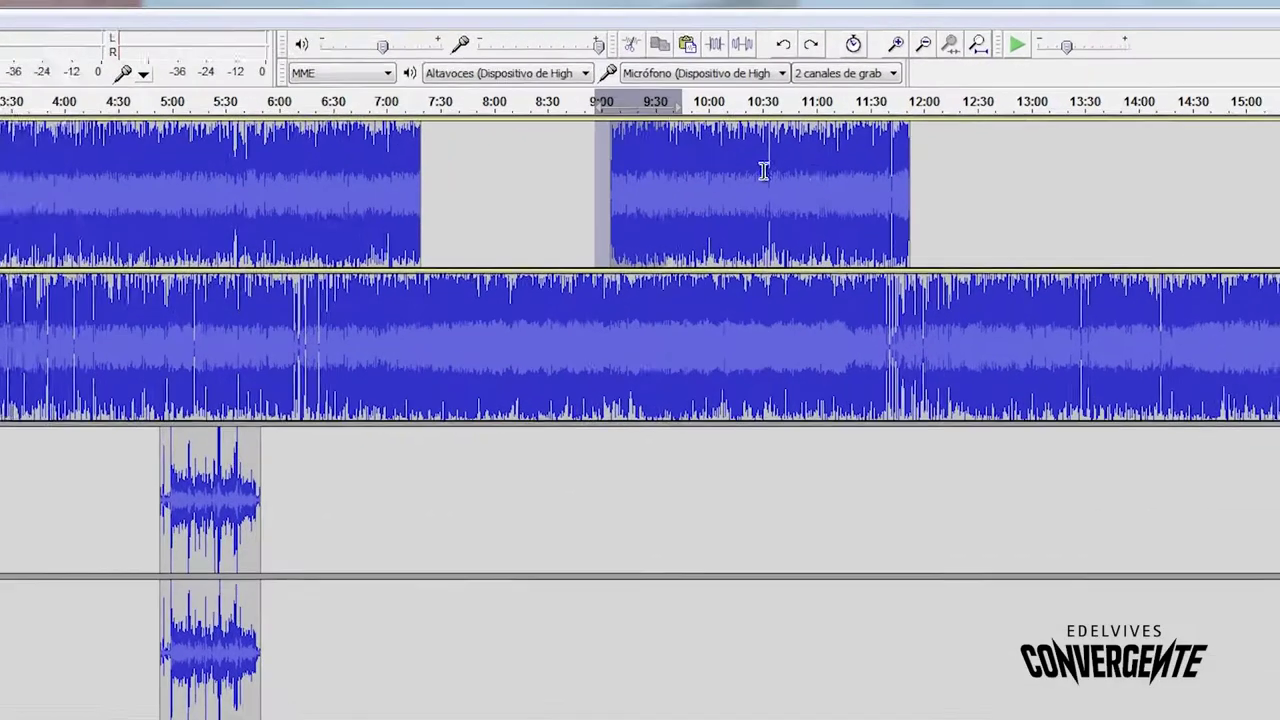
drag(922, 125, 963, 125)
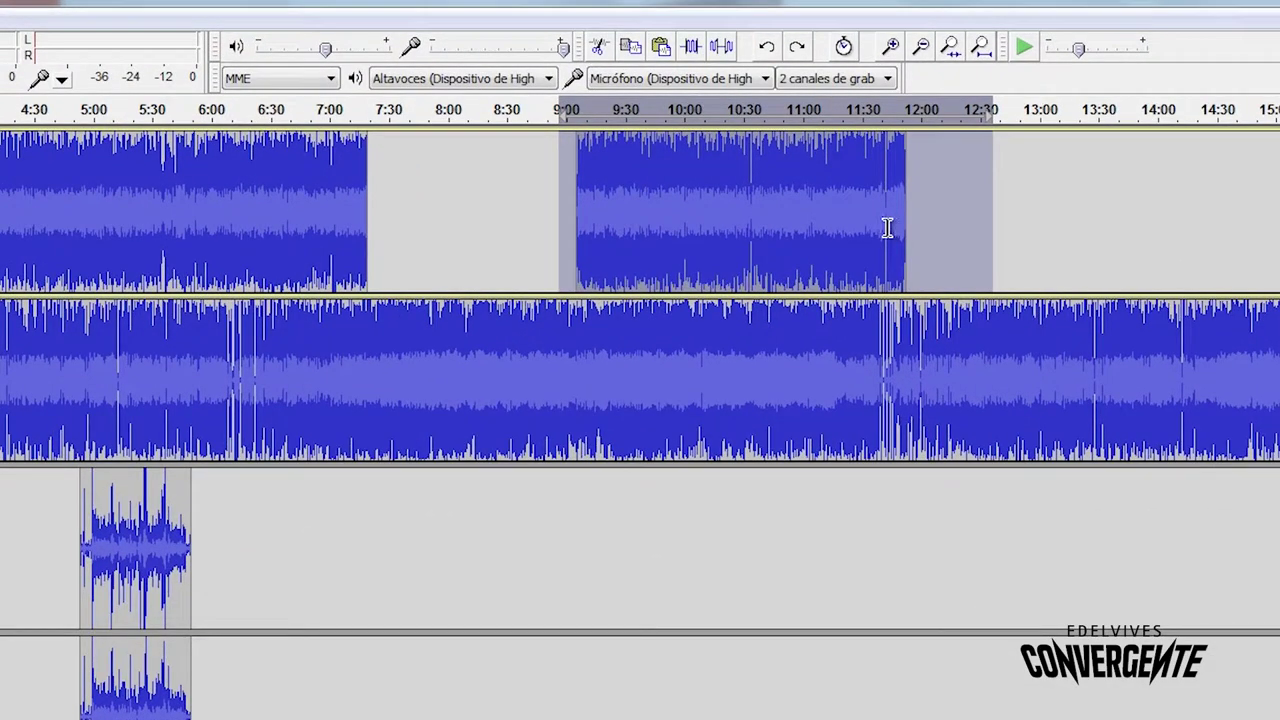
key(Delete)
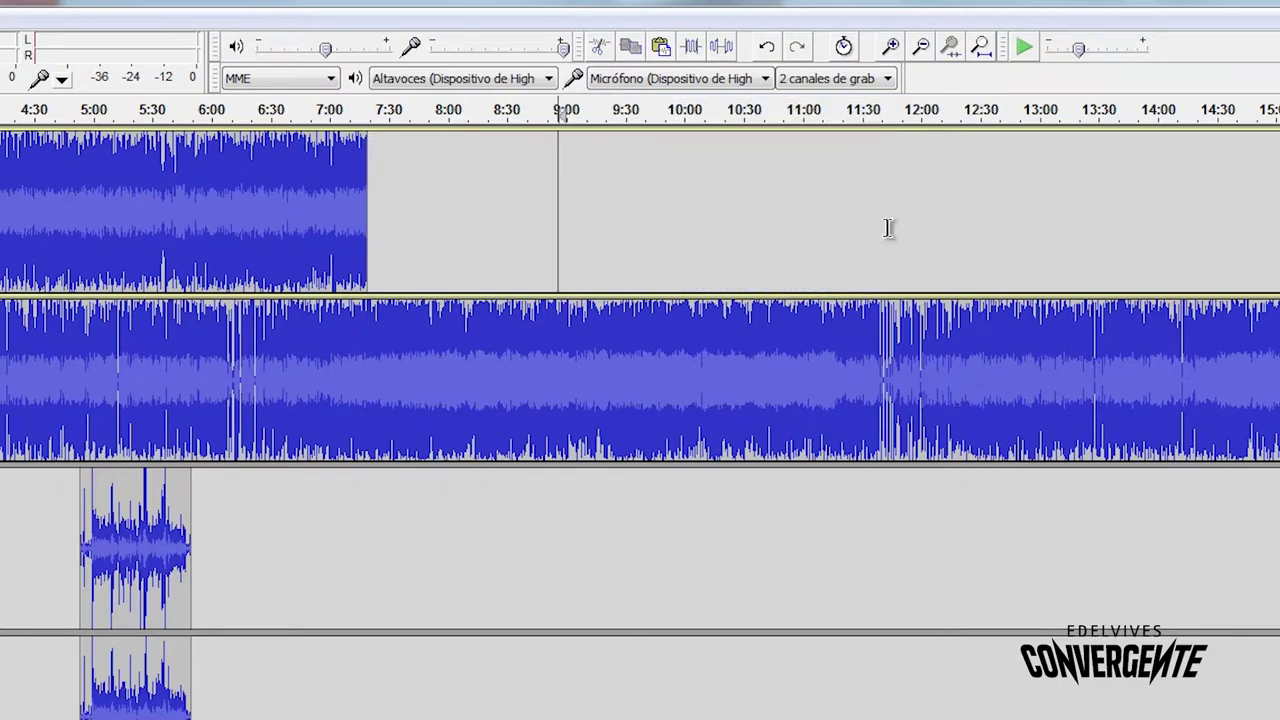
Undo the fragment's deletion, and delete all the audio in the 141018judi track from its start to about 11:53.
key(ctrl+v)
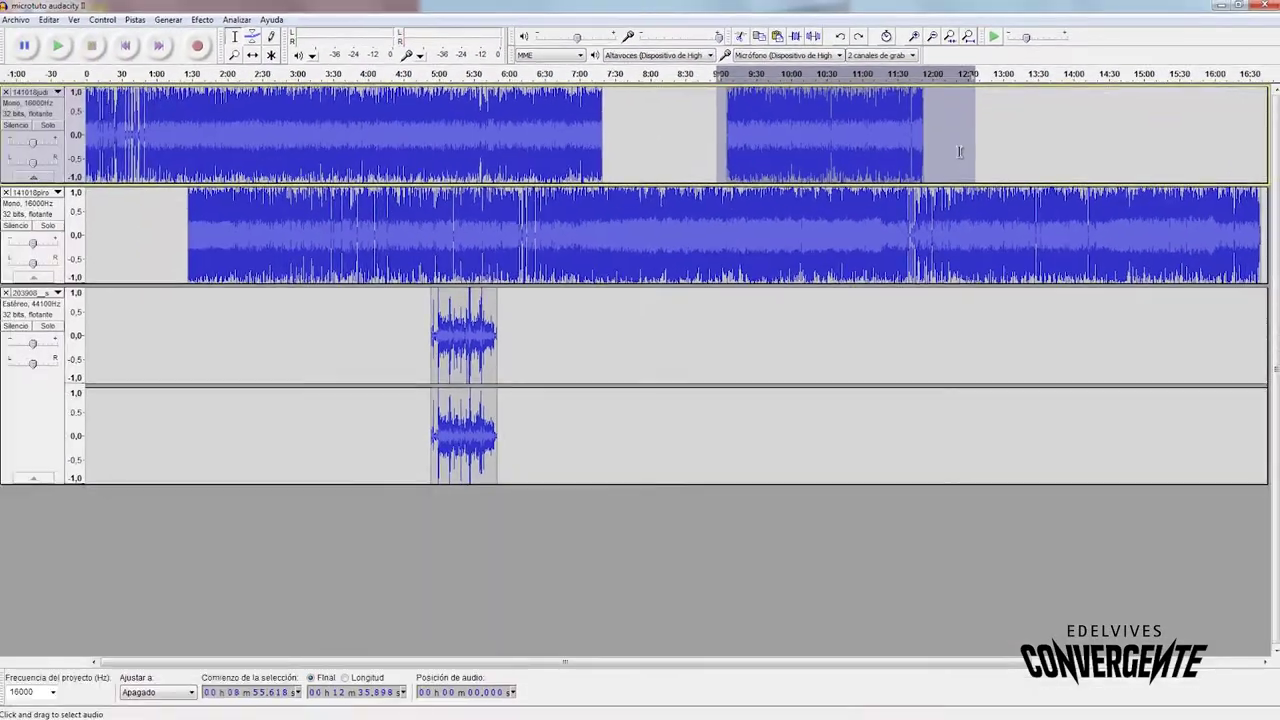
click(968, 229)
double_click(962, 152)
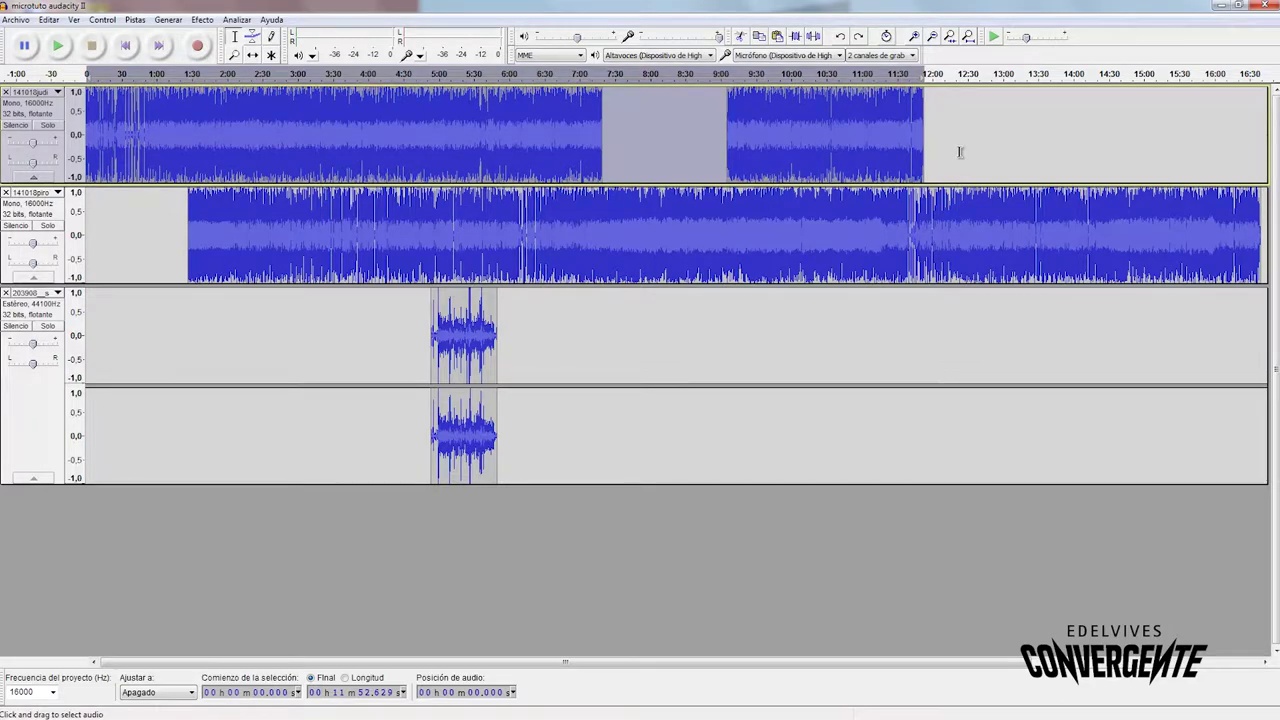
key(Delete)
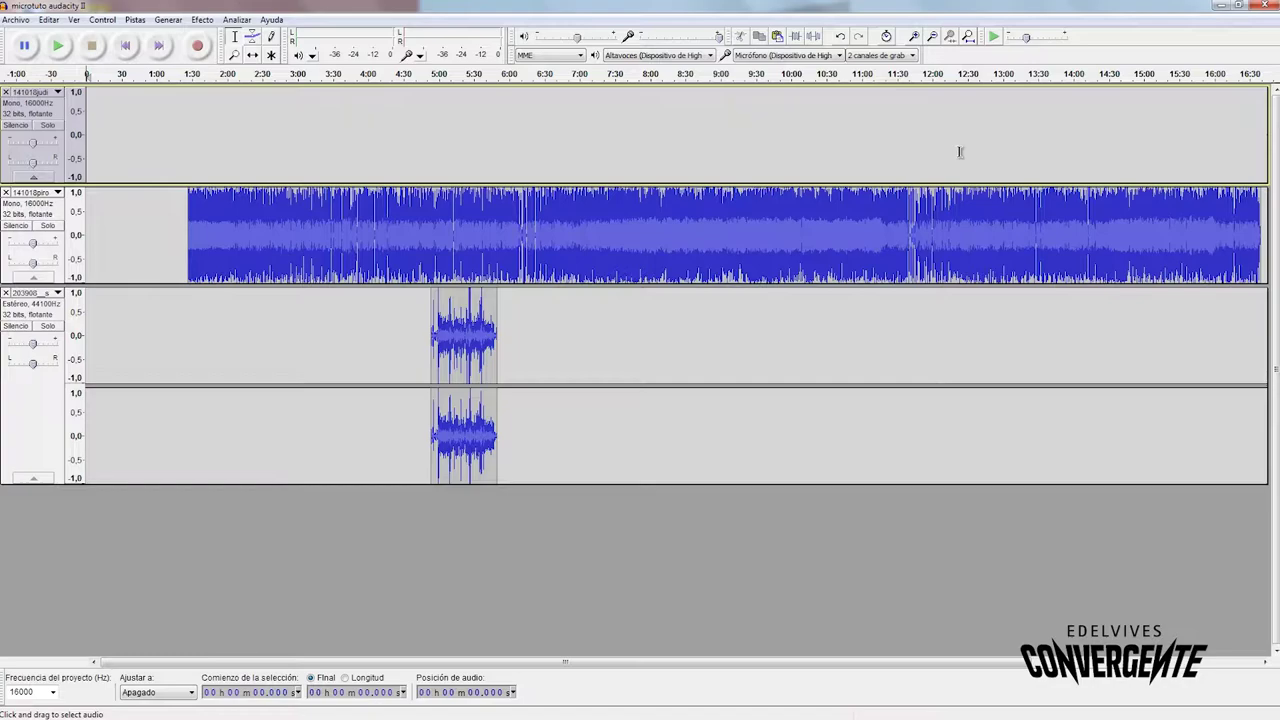
Undo the deletion of the 141018judi audio, and remove the entire 141018judi track from the project.
key(ctrl+v)
click(968, 146)
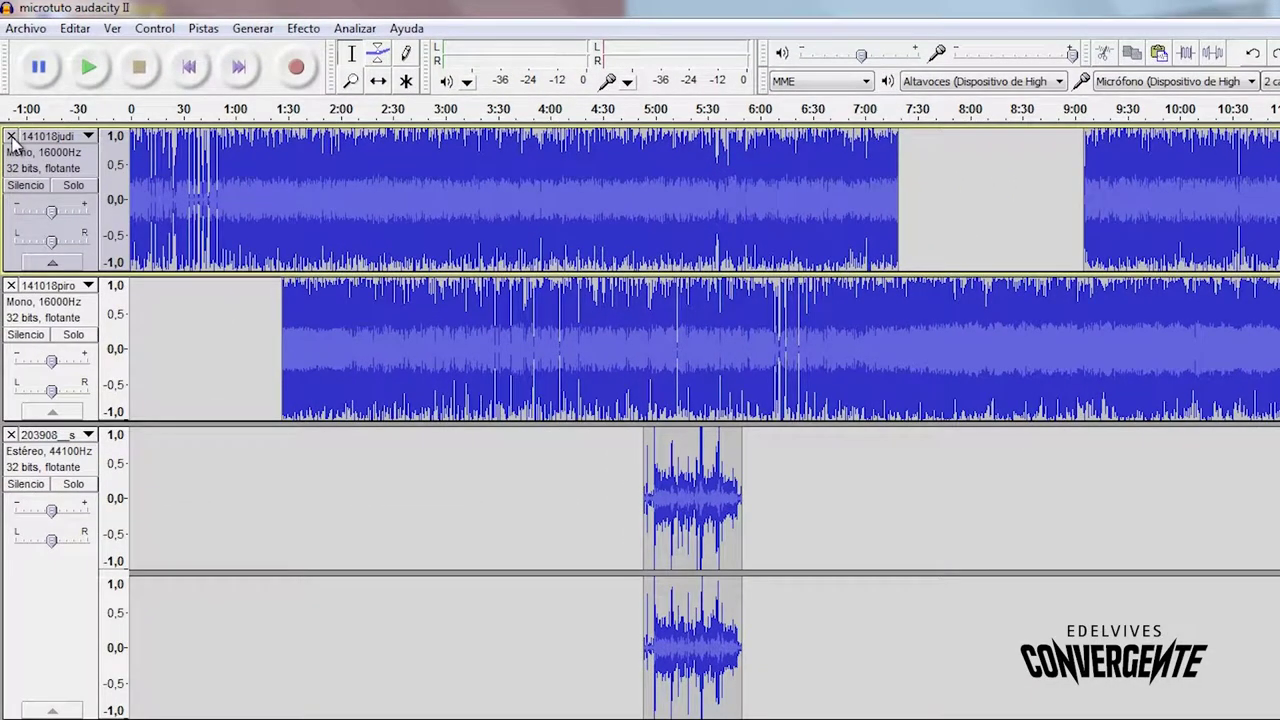
click(11, 138)
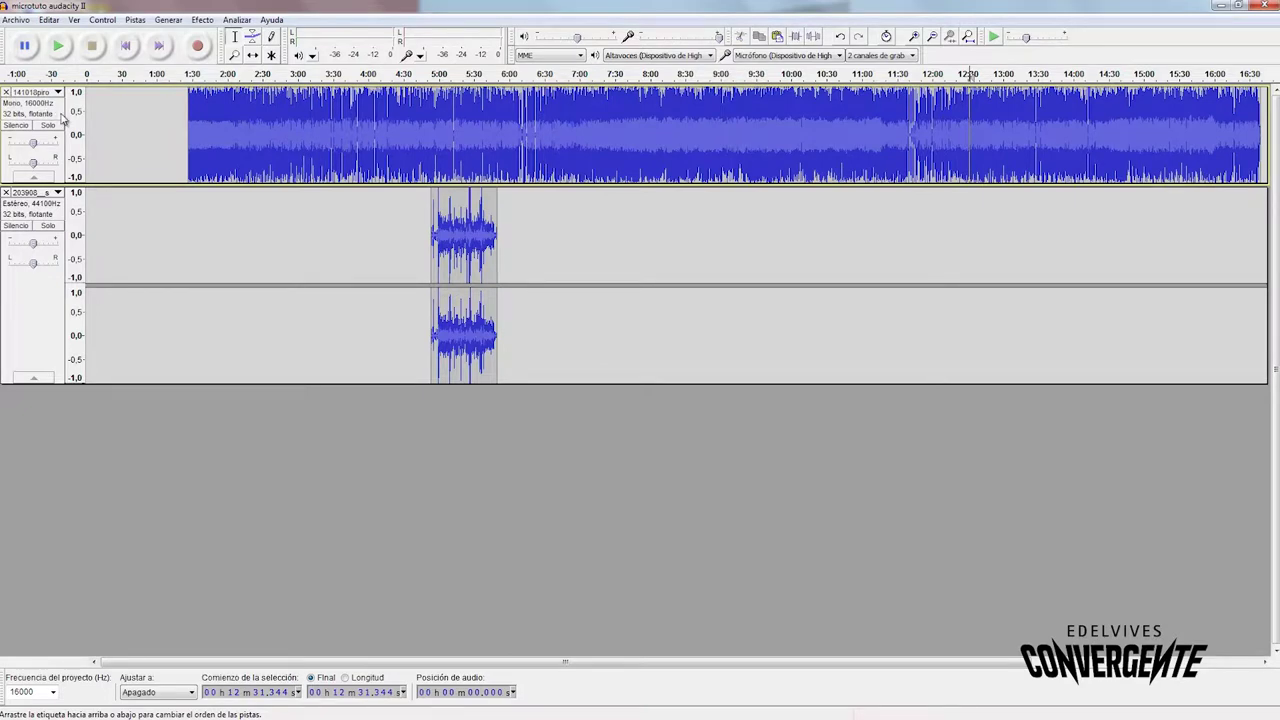
Save the project with the remaining 141018piro and 203908 tracks.
click(17, 20)
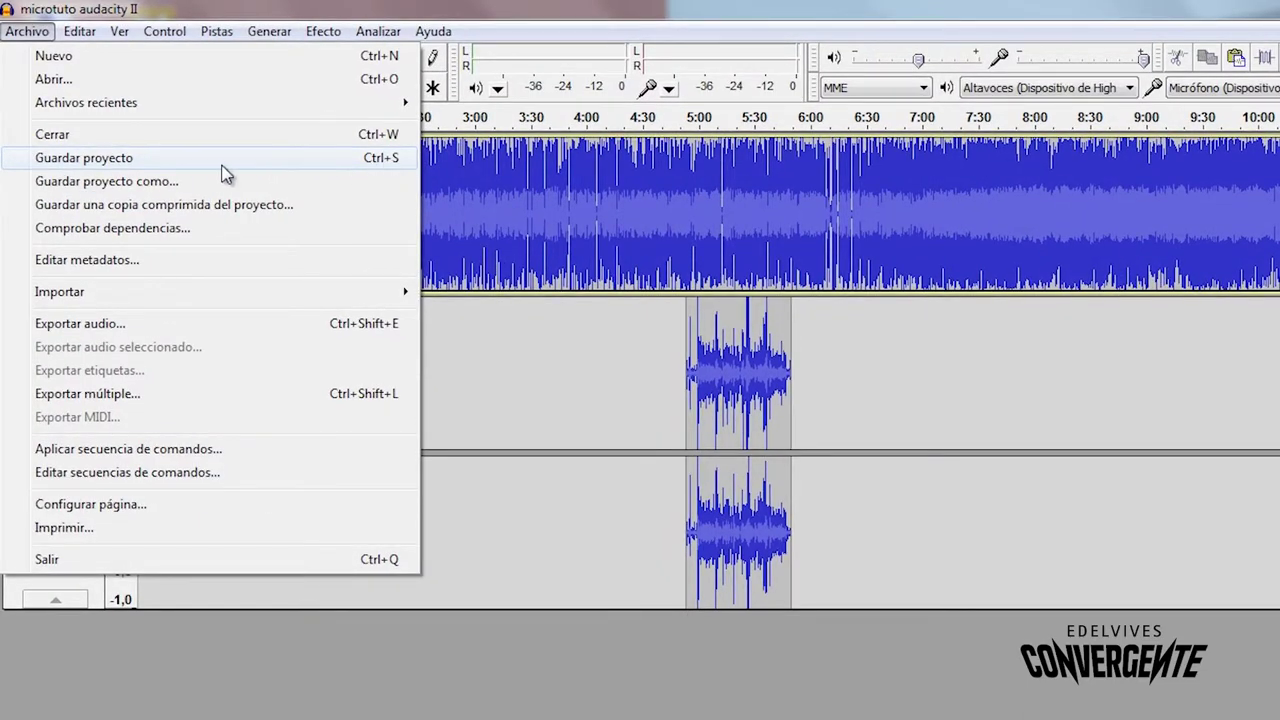
click(78, 163)
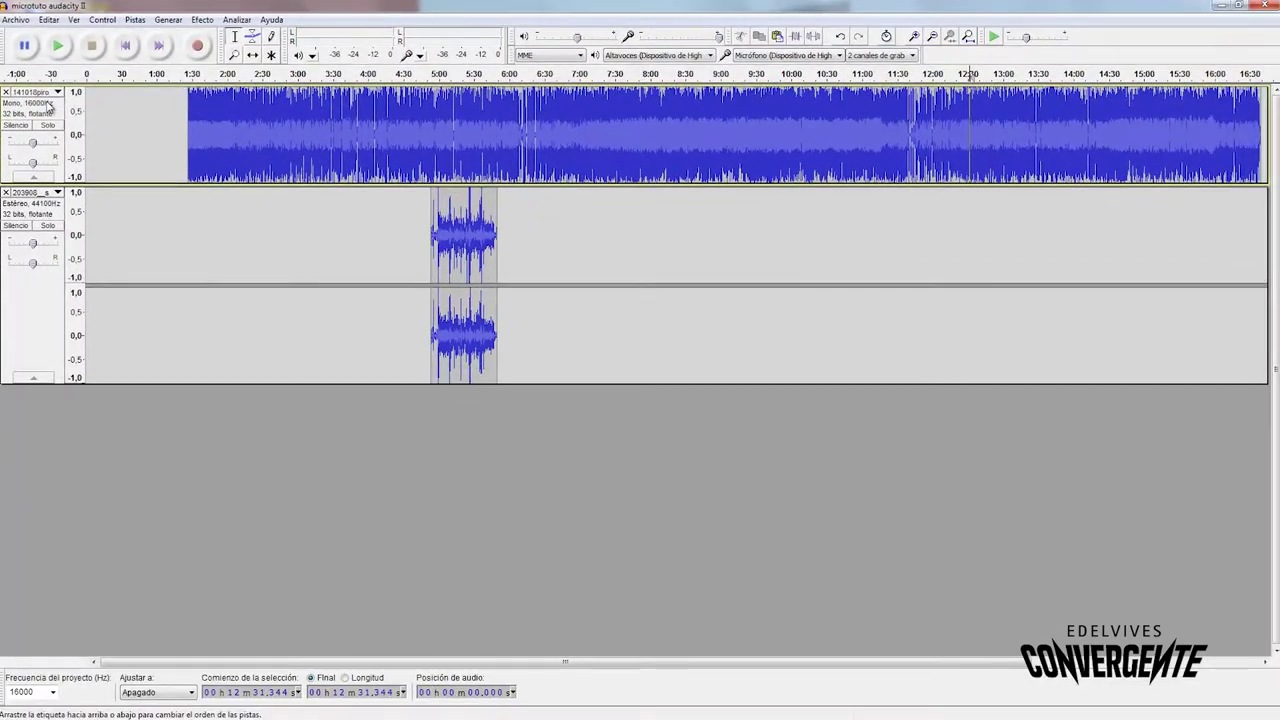